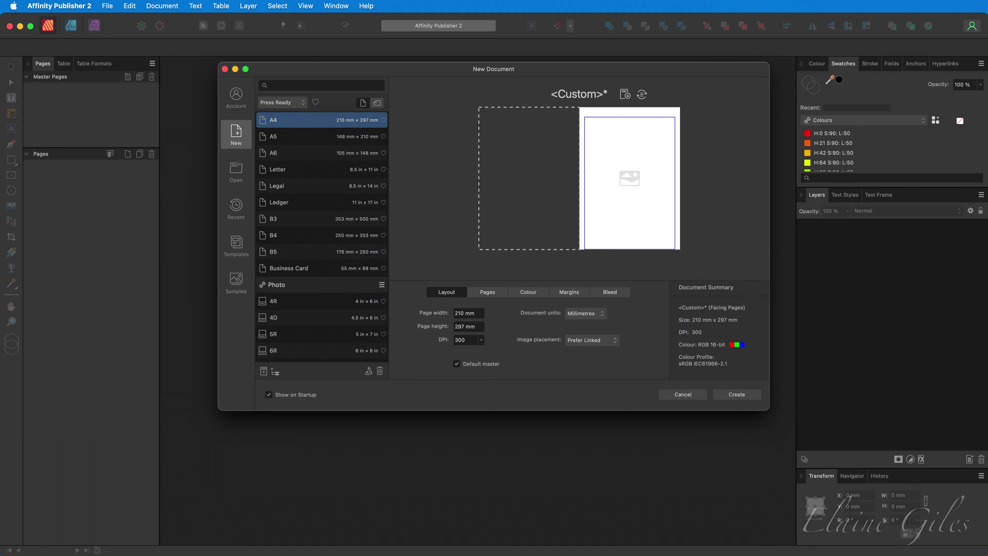
# - Review the Pages, Colour, Margins and Bleed settings, then create the facing-pages A4 document
pyautogui.click(486, 293)
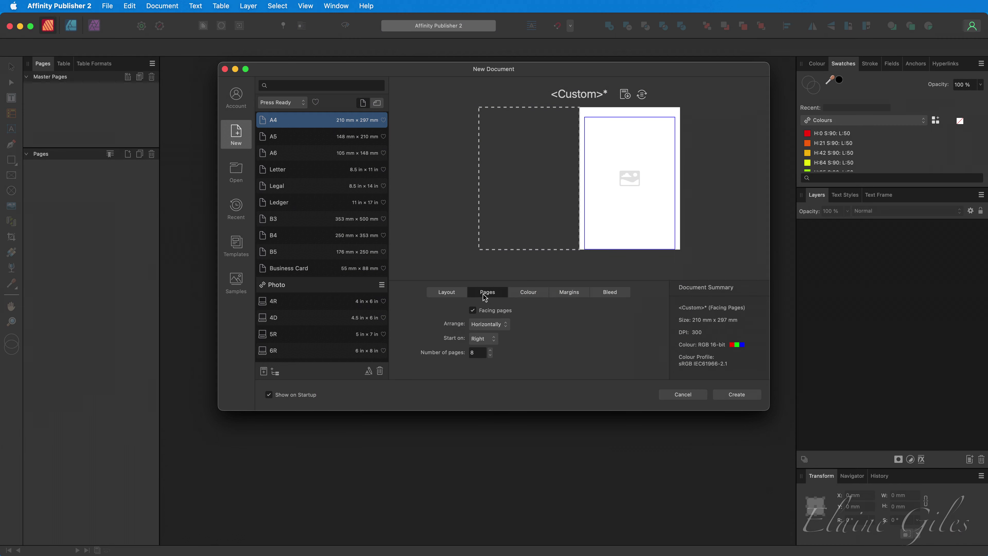
pyautogui.click(527, 292)
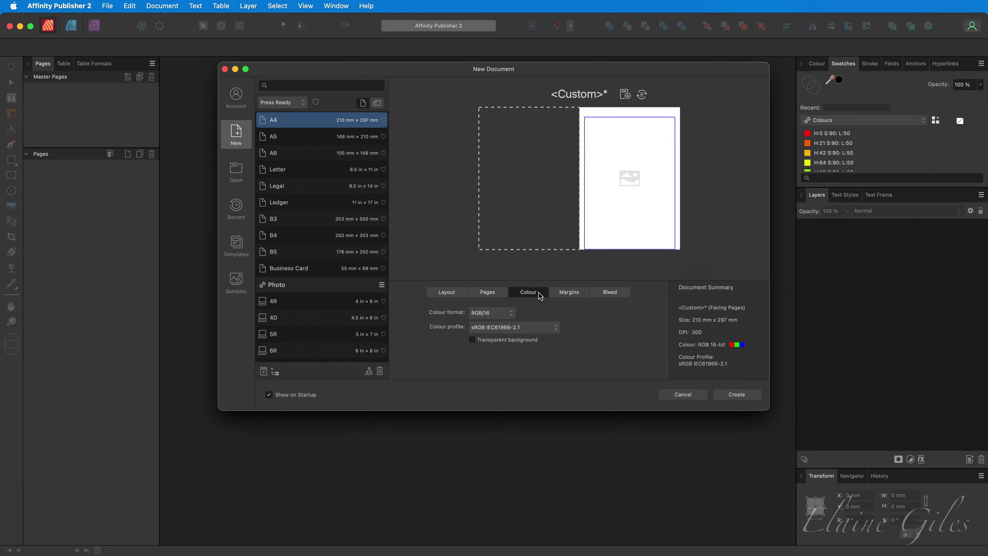
pyautogui.click(570, 296)
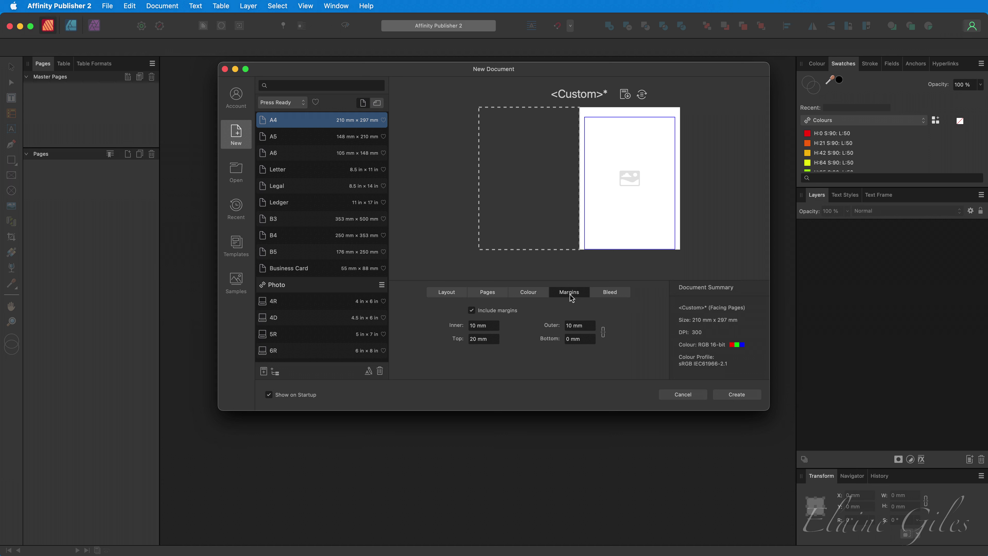
pyautogui.click(617, 294)
pyautogui.click(735, 395)
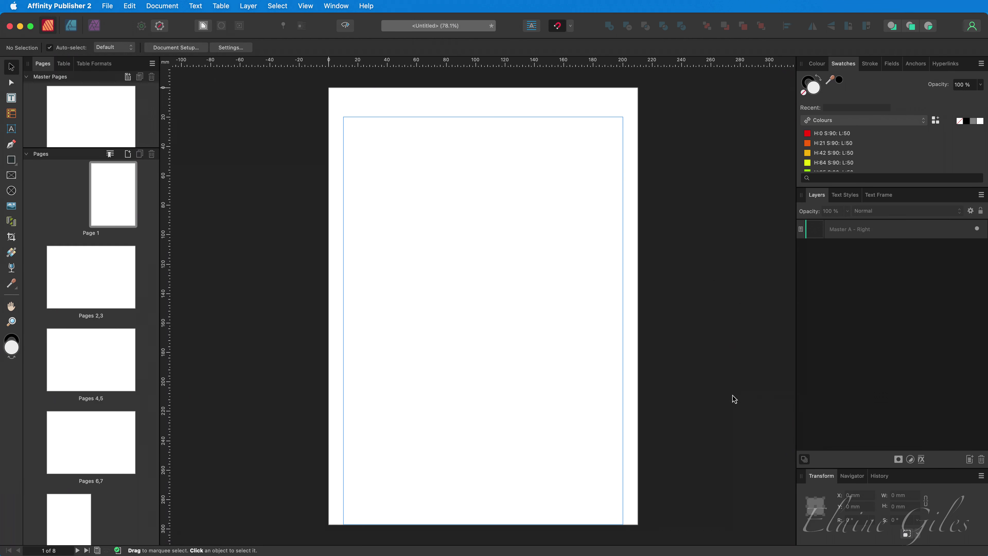
# - With the Pen tool, draw across the top margin, back to the left margin, then across again
pyautogui.click(12, 145)
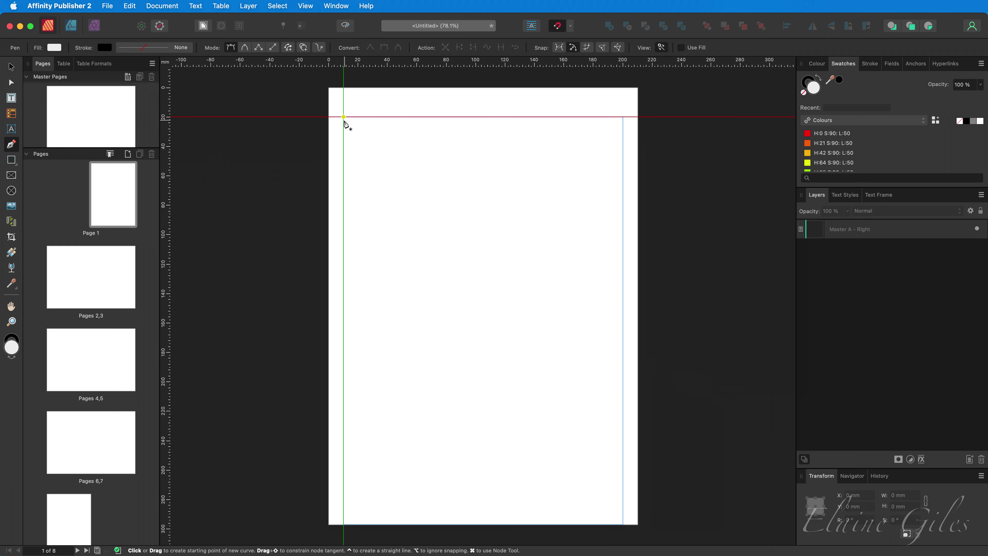
pyautogui.click(344, 121)
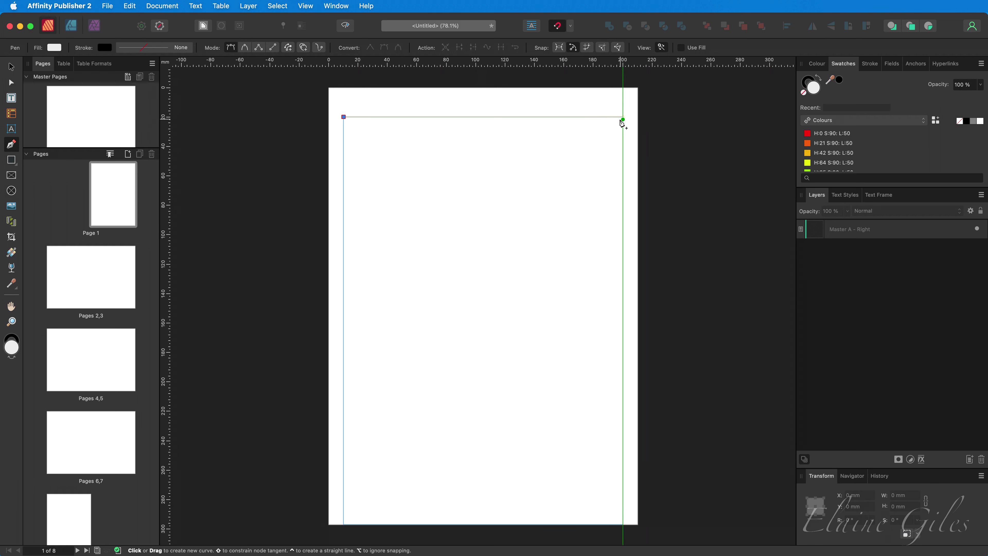
pyautogui.click(621, 123)
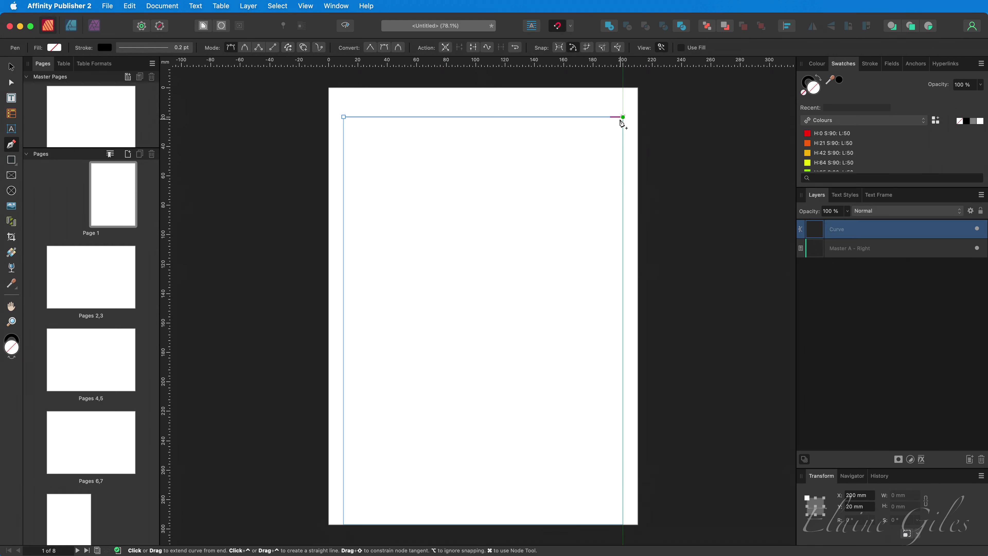
pyautogui.click(344, 131)
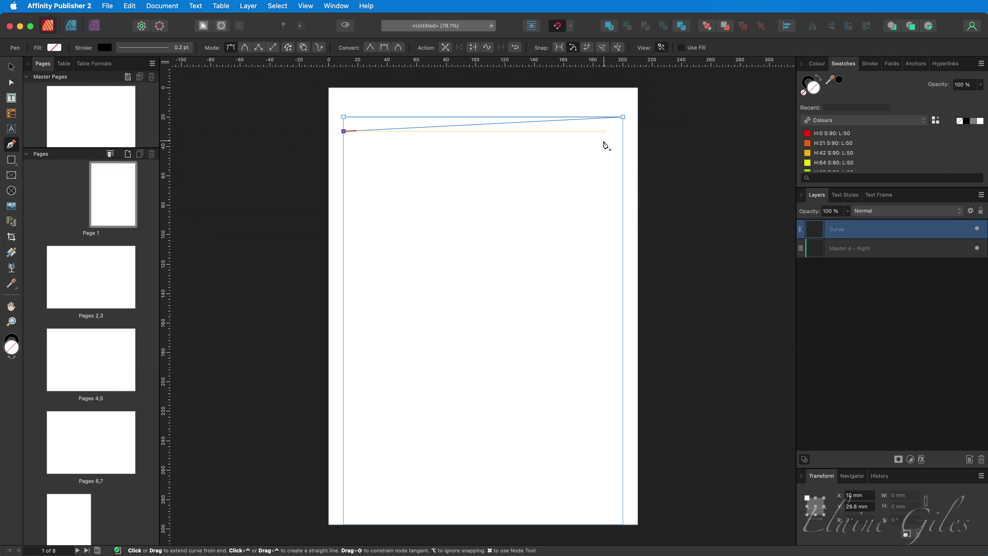
pyautogui.click(620, 135)
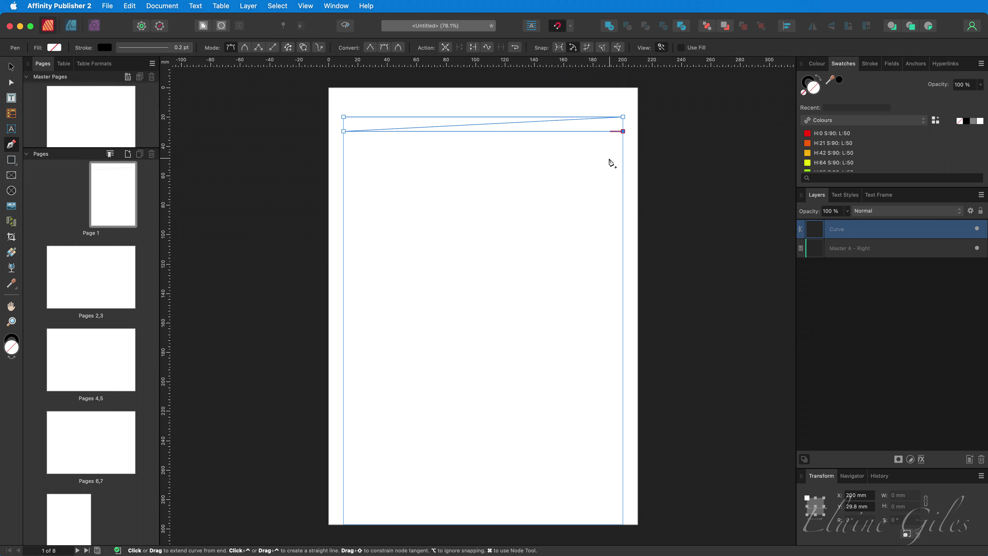
# - Undo the zigzag path, draw one straight top-margin line, then start a second line below it
pyautogui.press('super+z')
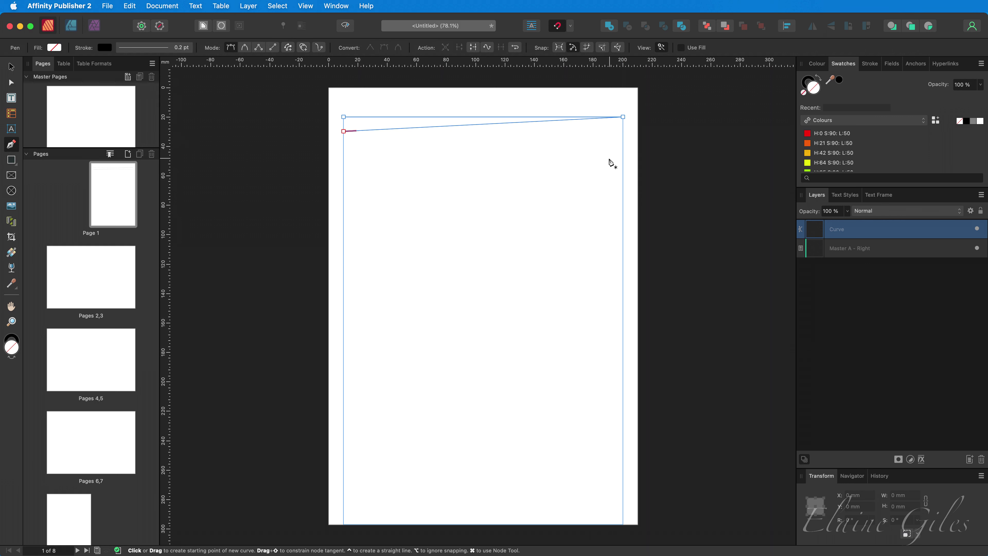
pyautogui.press('super+z')
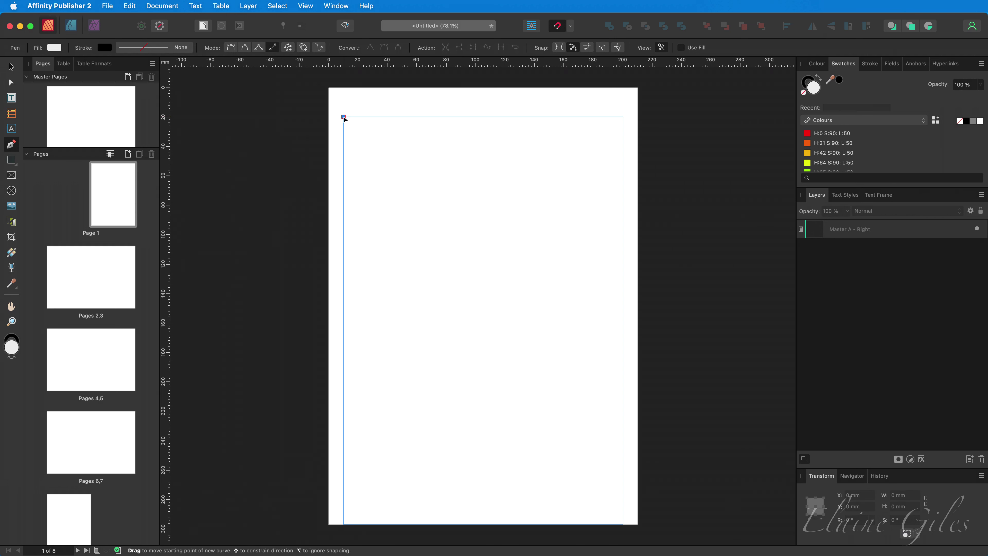
pyautogui.moveTo(343, 116); pyautogui.dragTo(623, 117)
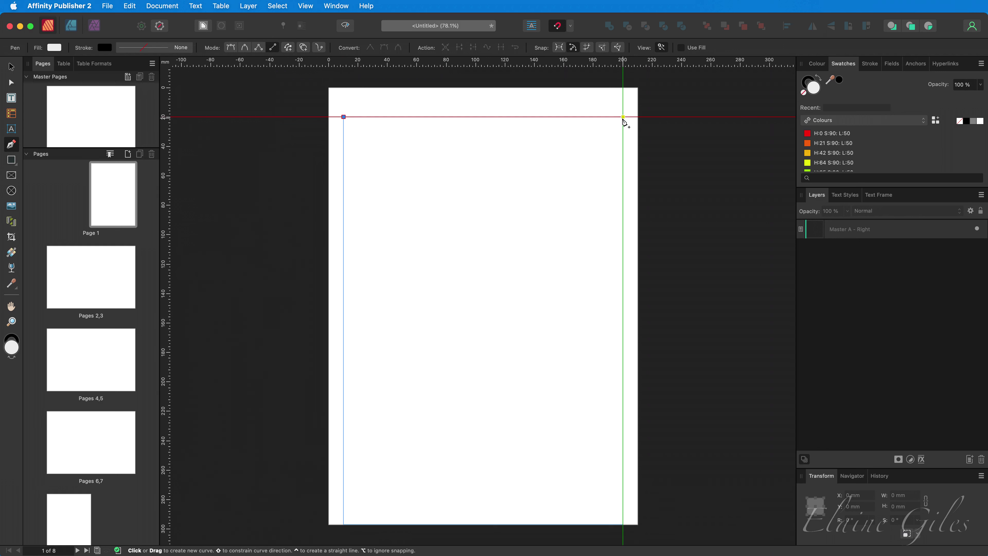
pyautogui.click(623, 118)
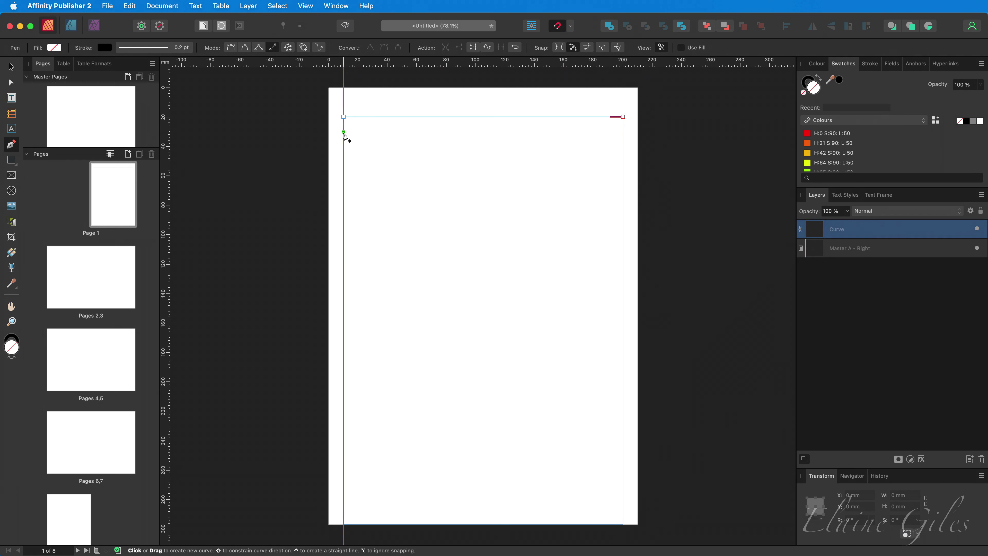
pyautogui.click(344, 133)
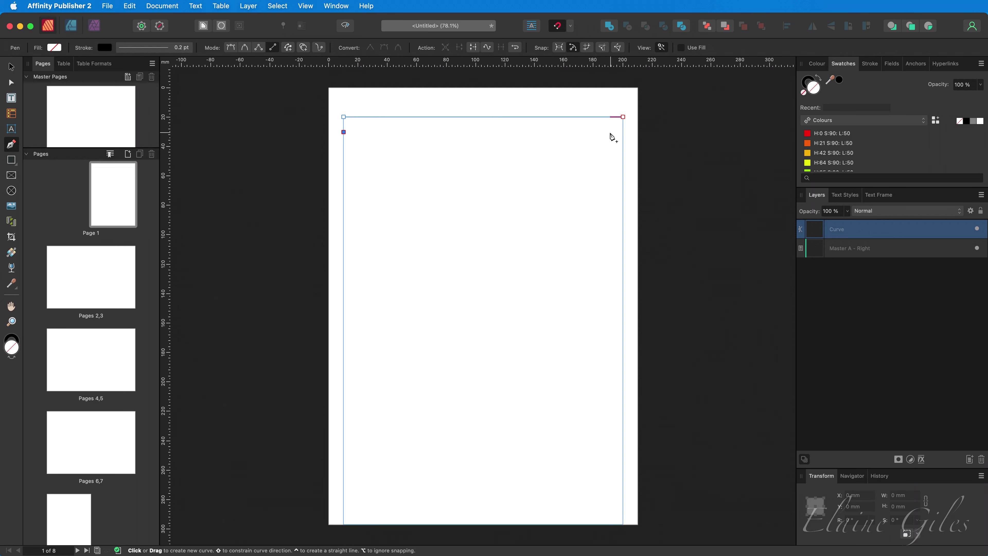
pyautogui.click(622, 133)
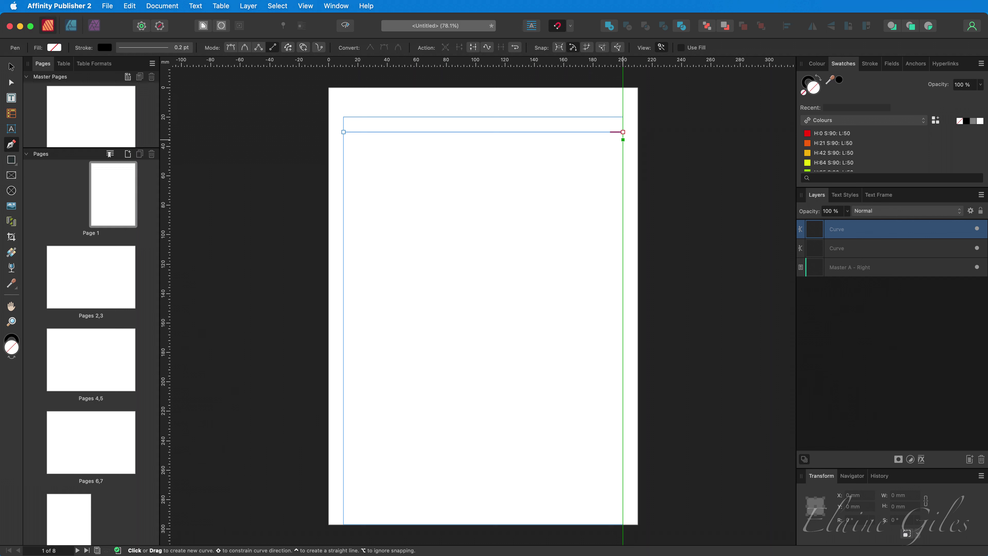
# - Delete the extra second line and set the top-margin line's stroke width to 3 pt
pyautogui.press('BackSpace')
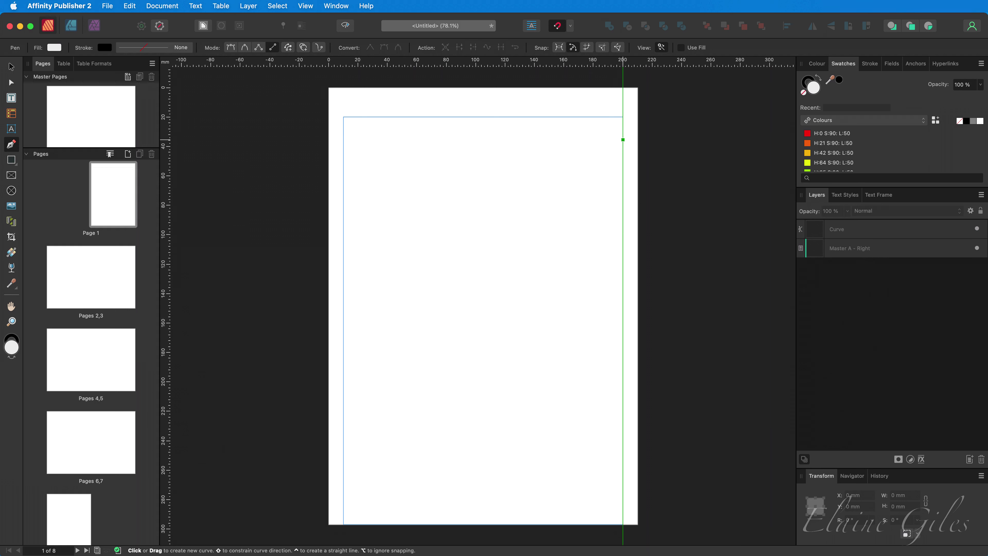
pyautogui.press('v')
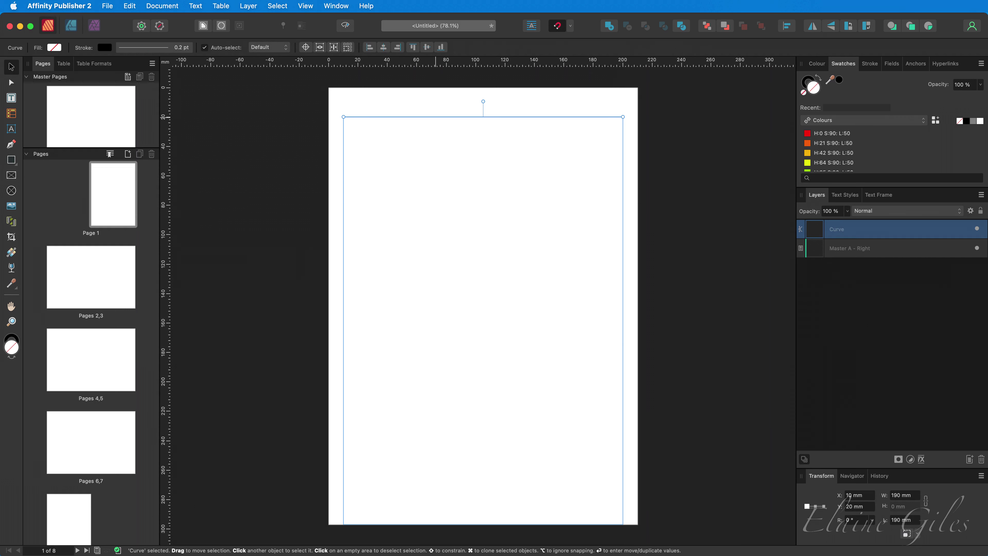
pyautogui.click(871, 65)
pyautogui.moveTo(841, 98); pyautogui.dragTo(858, 98)
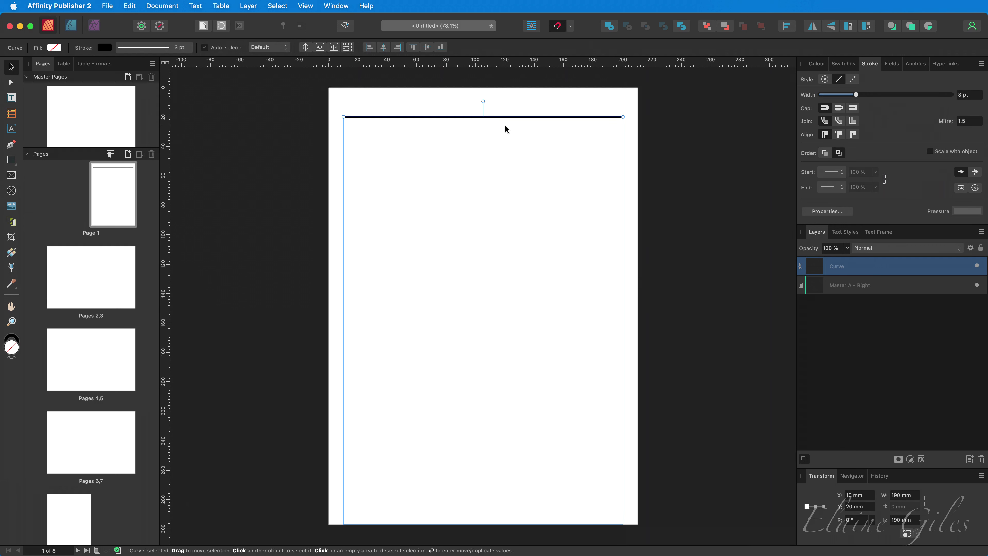
pyautogui.press('Return')
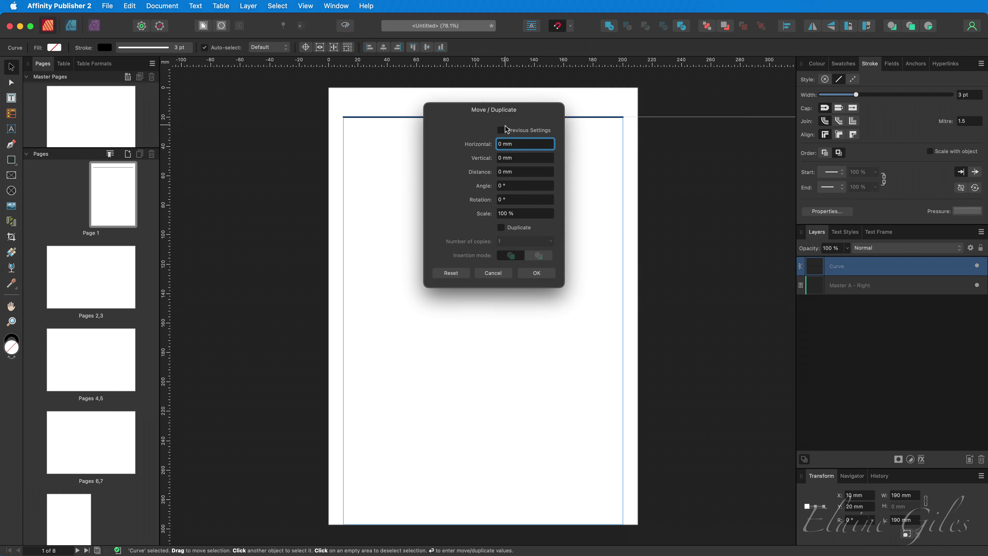
# - Duplicate the 3 pt line repeatedly with an 8 mm vertical offset to rule the page
pyautogui.click(533, 157)
pyautogui.write('8')
pyautogui.press('Tab')
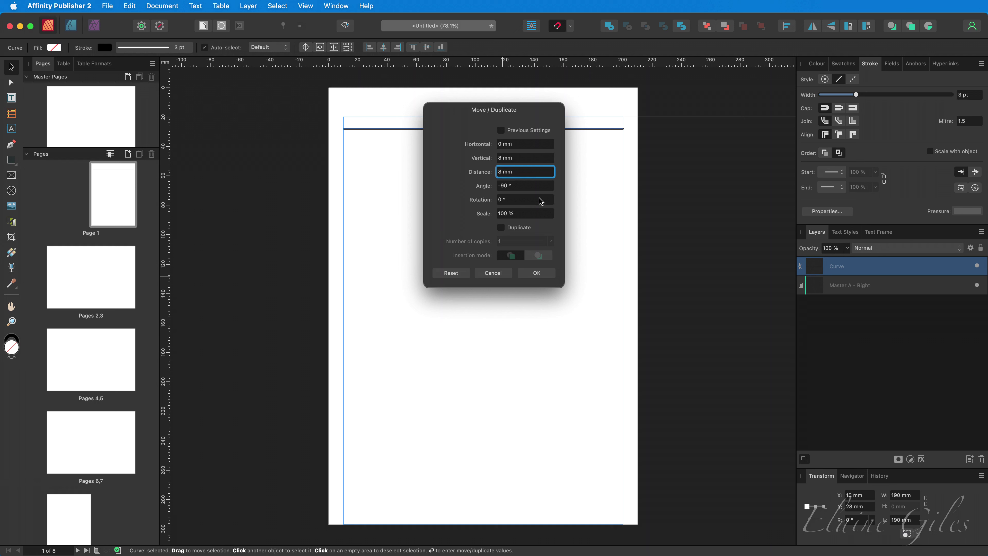
pyautogui.click(515, 232)
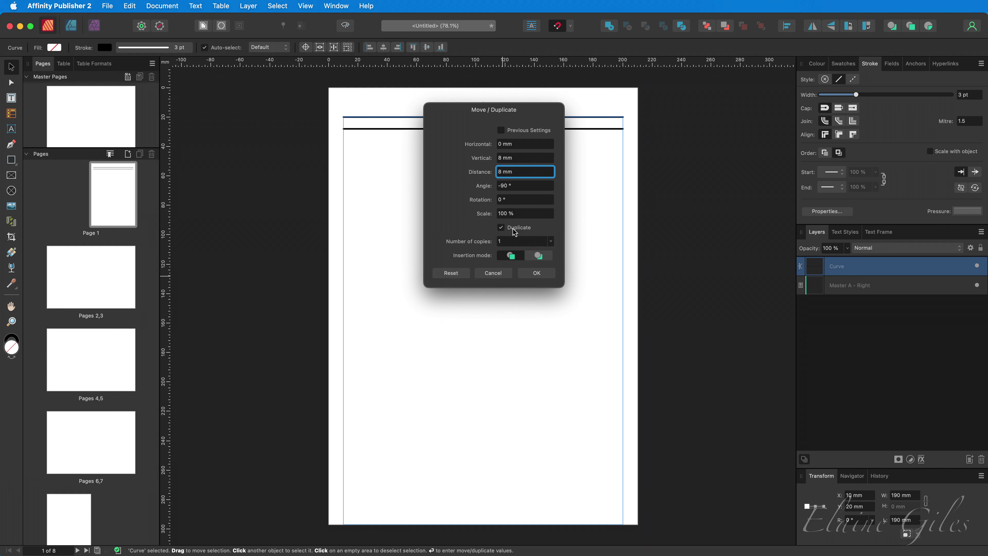
pyautogui.click(553, 243)
pyautogui.moveTo(551, 252); pyautogui.dragTo(581, 256)
pyautogui.click(536, 273)
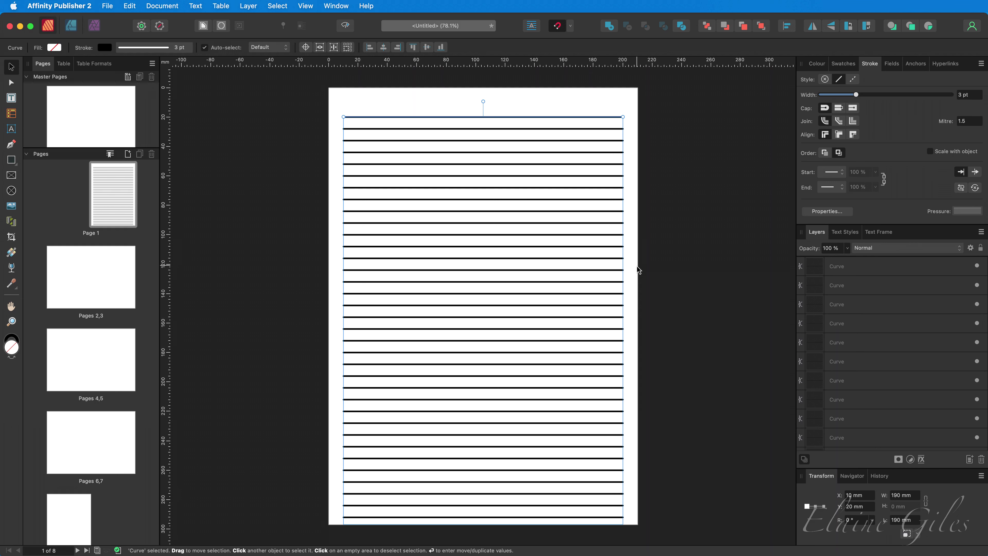
# - Delete all the ruled lines and draw a 3-column, 28-row table in their place
pyautogui.press('super+a')
pyautogui.press('Delete')
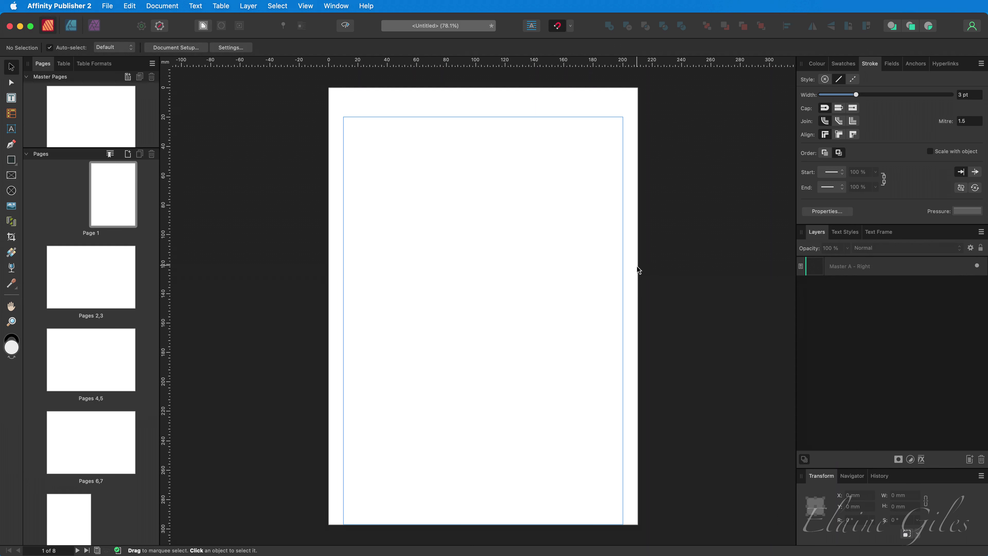
pyautogui.click(11, 113)
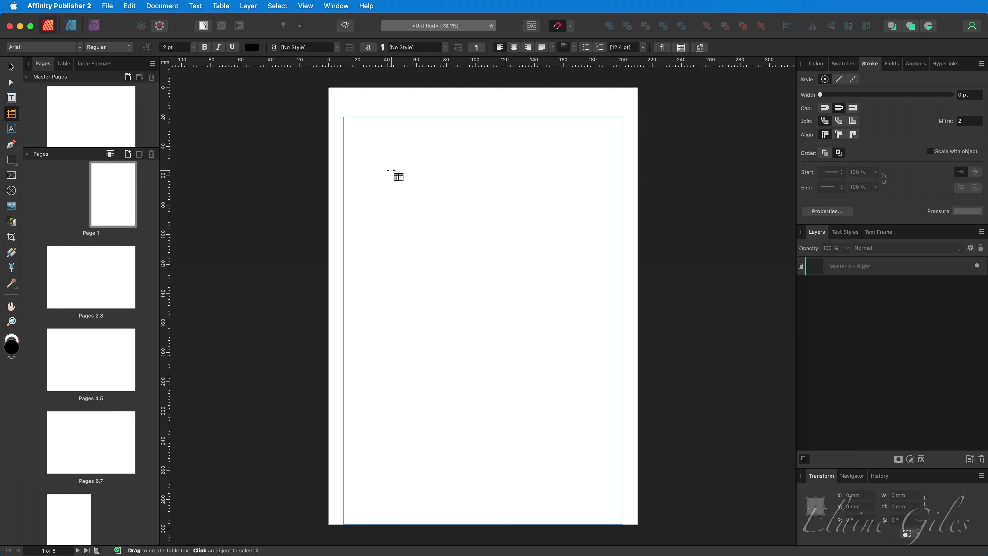
pyautogui.moveTo(380, 147); pyautogui.dragTo(518, 181)
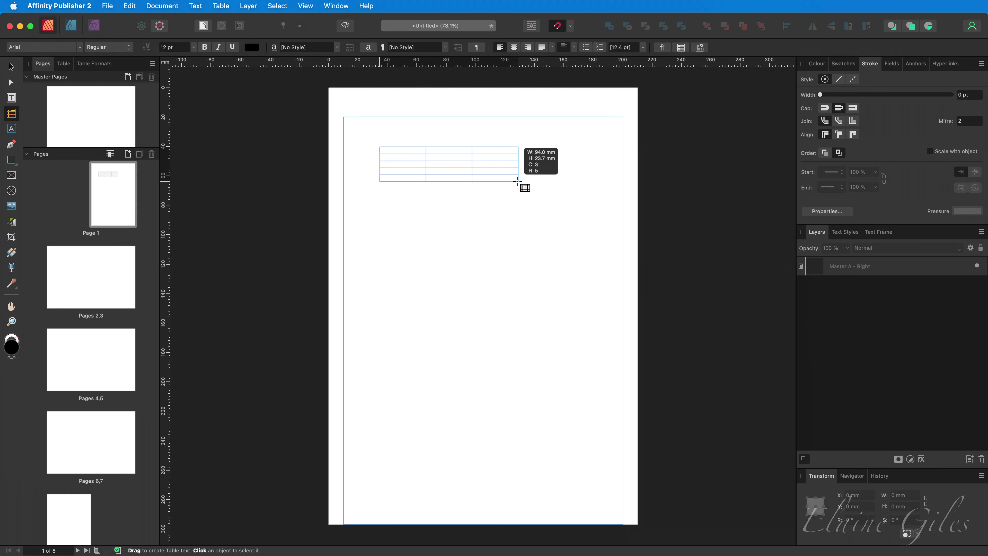
pyautogui.moveTo(518, 181); pyautogui.dragTo(507, 340)
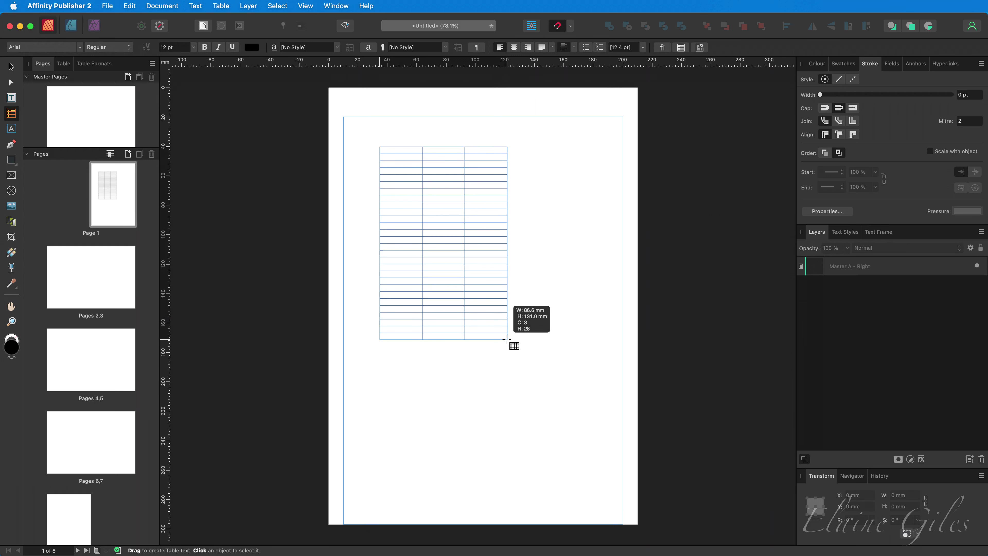
pyautogui.moveTo(507, 339); pyautogui.dragTo(507, 339)
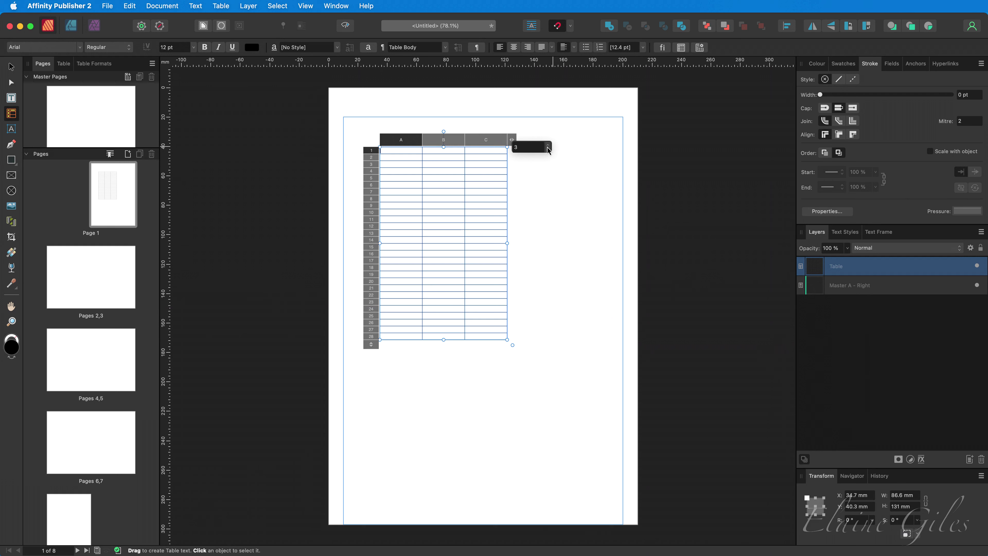
pyautogui.click(567, 287)
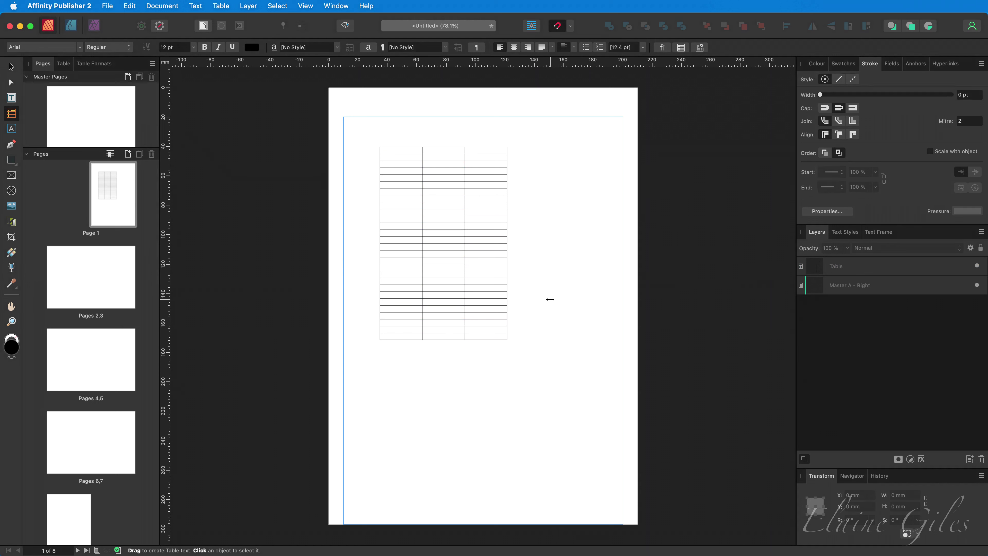
# - Move the table to the page's top-left corner and resize it to 210 × 297 mm
pyautogui.press('v')
pyautogui.click(432, 197)
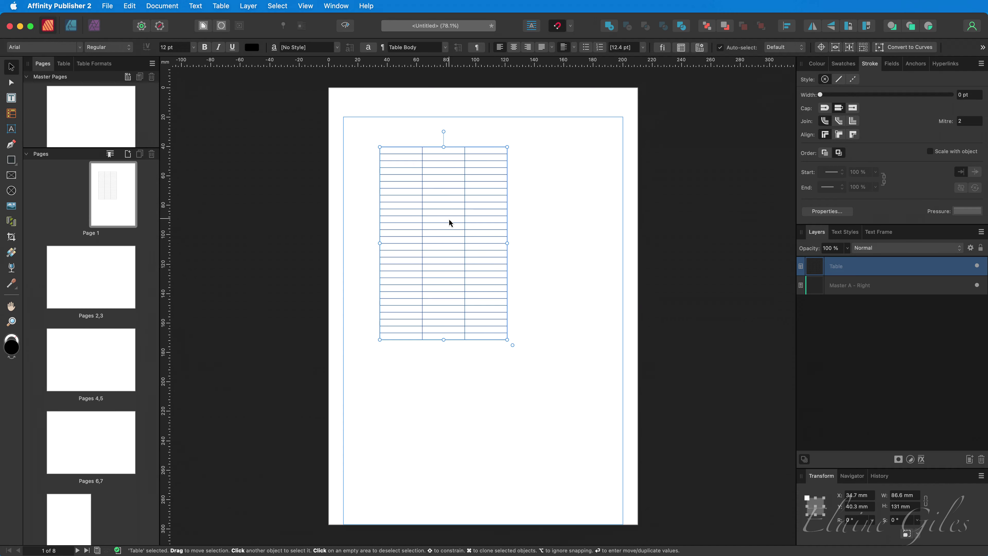
pyautogui.moveTo(451, 222); pyautogui.dragTo(402, 164)
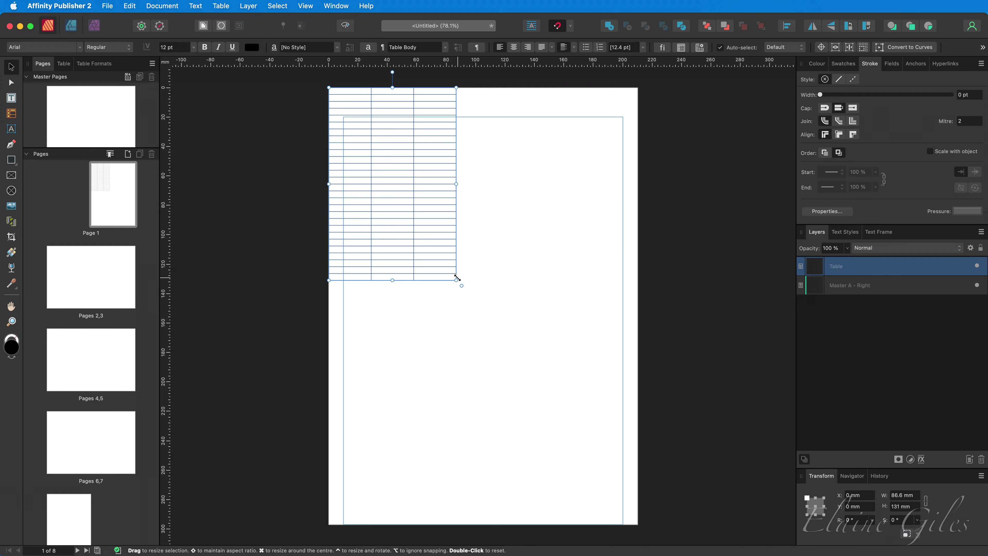
pyautogui.moveTo(457, 280); pyautogui.dragTo(640, 527)
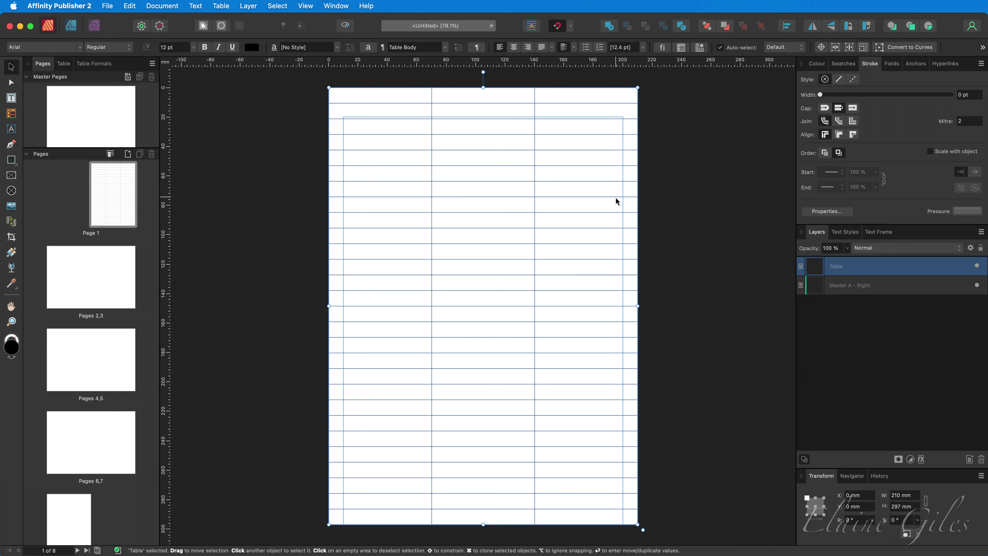
# - Narrow column A to a 10 mm strip and widen column B to 151.7 mm
pyautogui.doubleClick(396, 95)
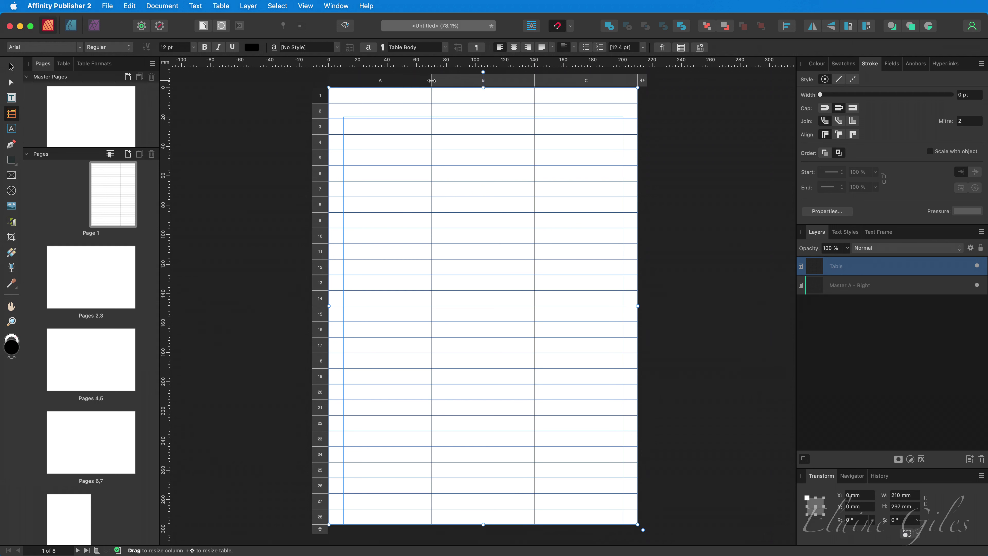
pyautogui.moveTo(432, 80); pyautogui.dragTo(346, 86)
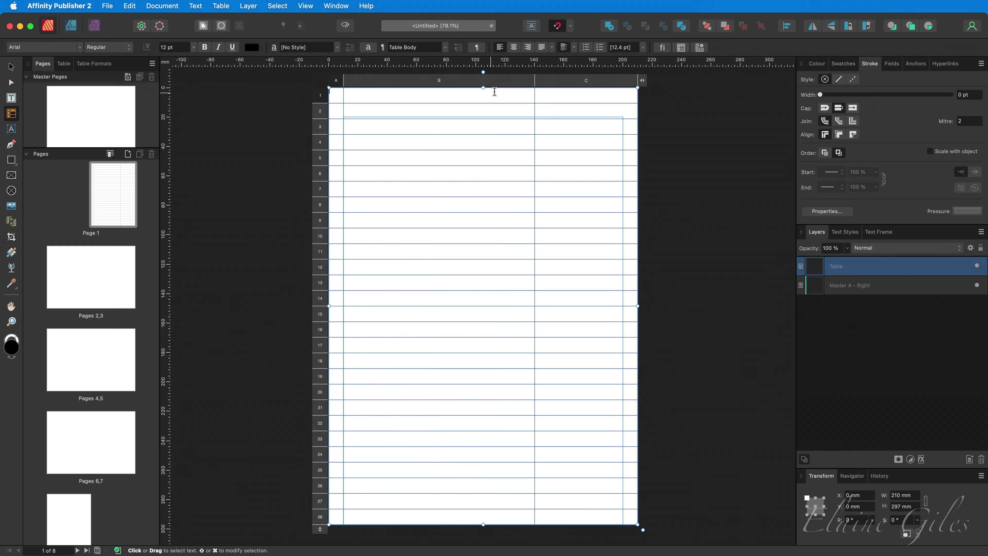
pyautogui.moveTo(537, 82); pyautogui.dragTo(621, 89)
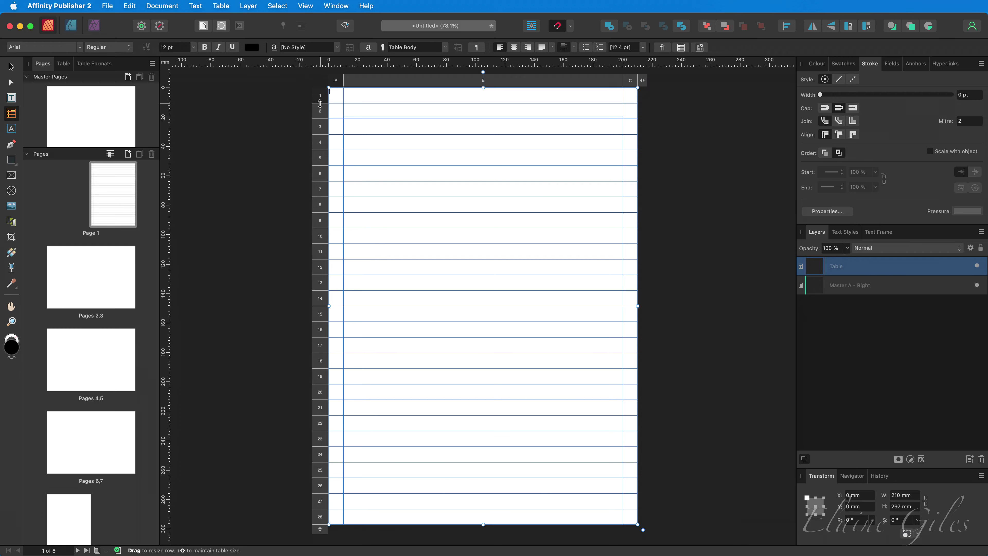
# - Make row 1 20 mm tall, undoing a first attempt that overflowed the page
pyautogui.moveTo(320, 103)
pyautogui.mouseDown()
pyautogui.moveTo(330, 109)
pyautogui.moveTo(330, 158)
pyautogui.moveTo(331, 117)
pyautogui.mouseUp()
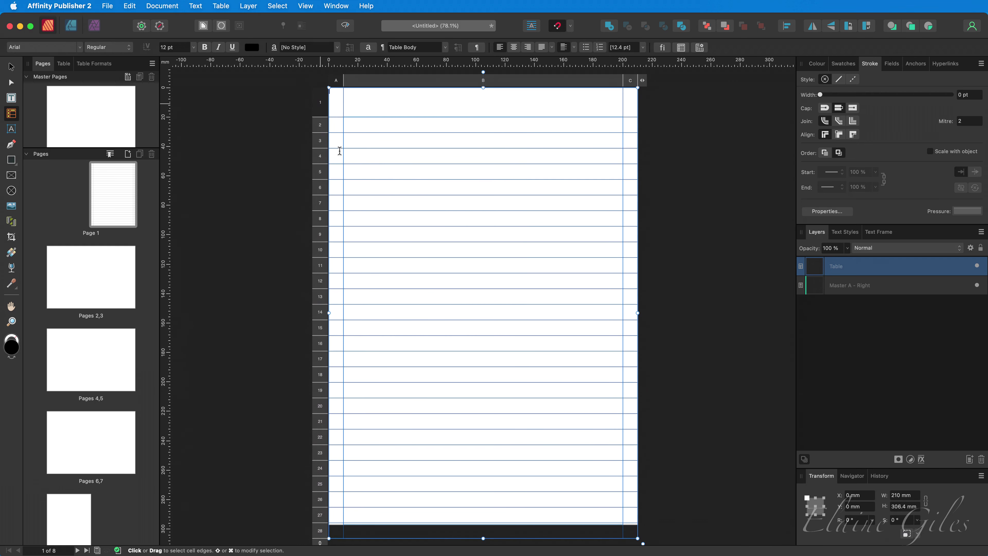
pyautogui.scroll(-3, 436, 198)
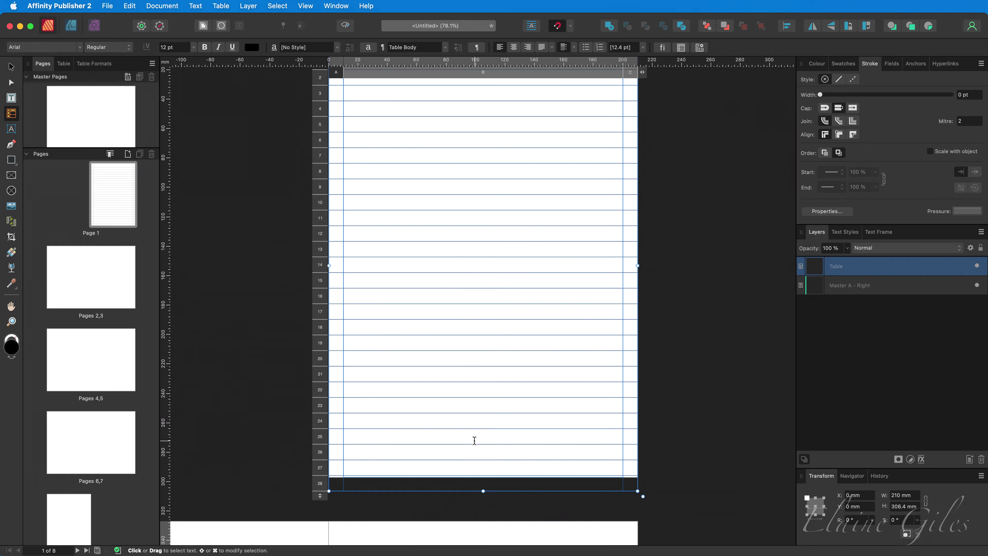
pyautogui.press('super+z')
pyautogui.press('super+z')
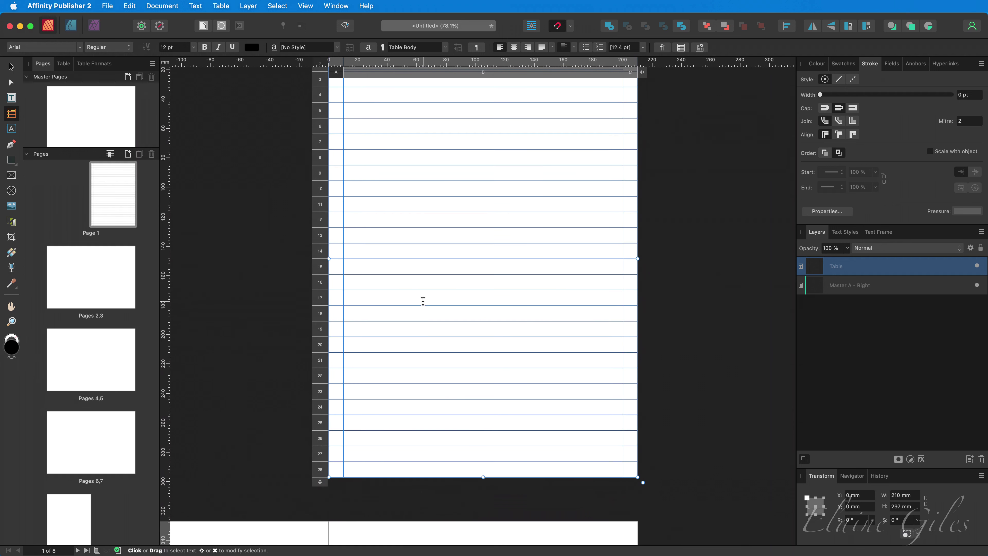
pyautogui.scroll(2, 423, 301)
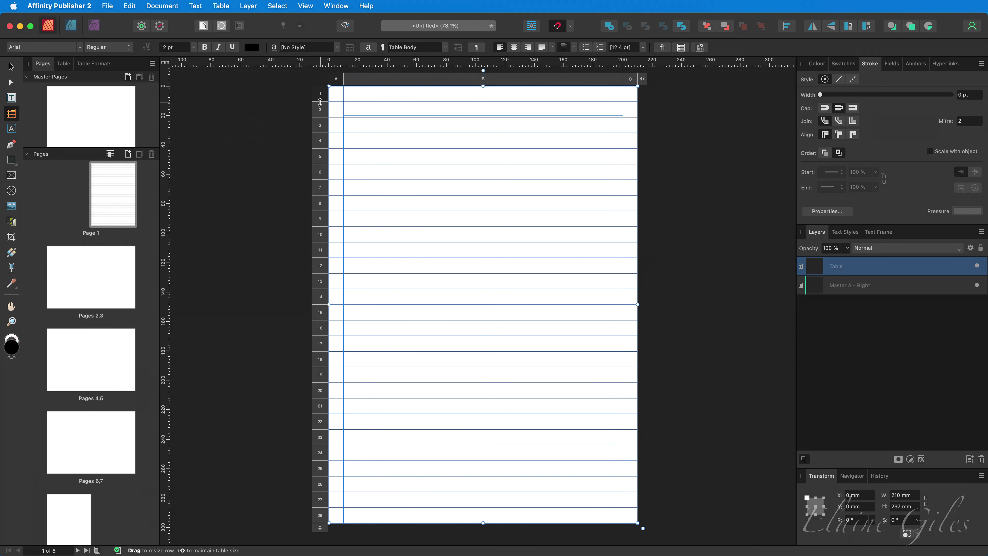
pyautogui.moveTo(320, 102); pyautogui.dragTo(320, 116)
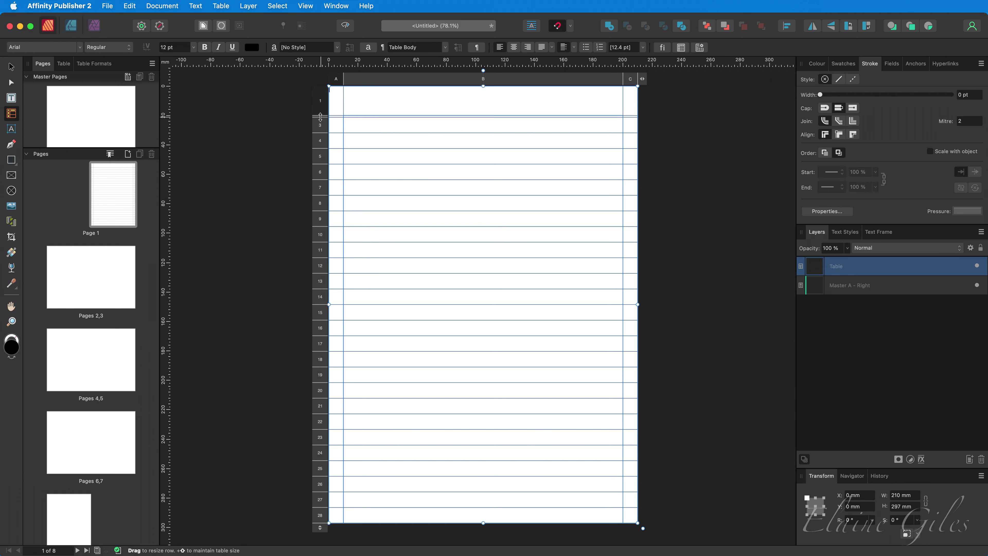
# - Zoom in to select the thin row 2, then fit the whole page back in view
pyautogui.scroll(5, 321, 118)
pyautogui.scroll(7, 320, 118)
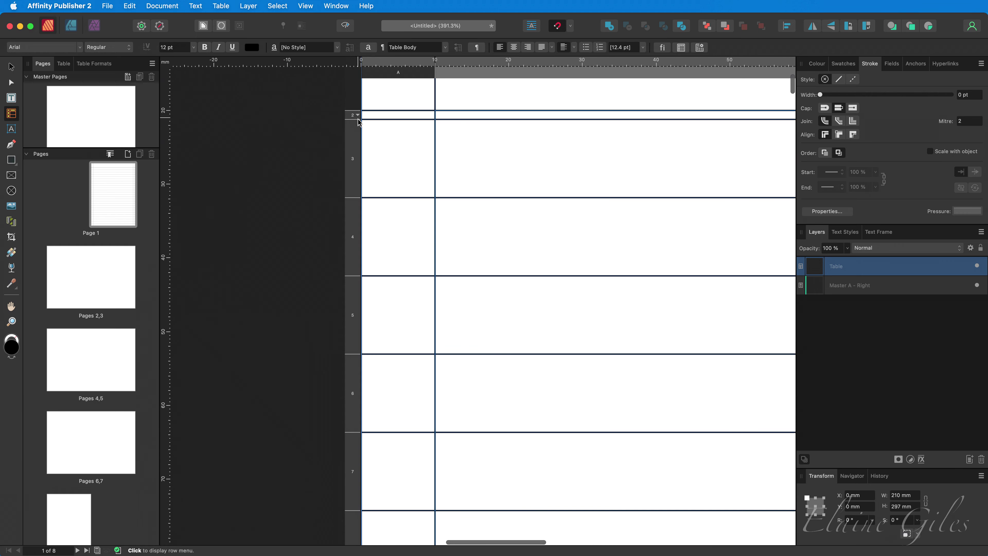
pyautogui.click(351, 119)
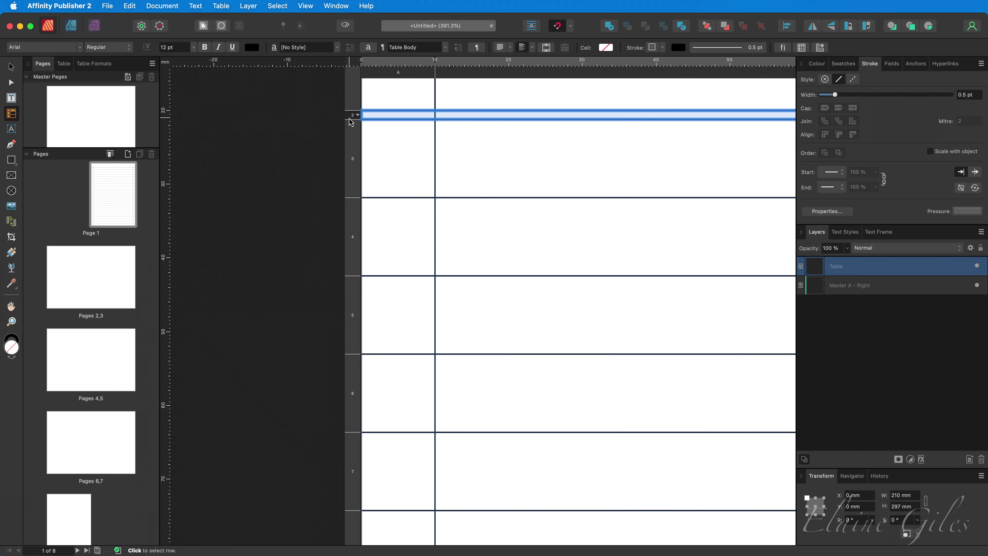
pyautogui.press('super+0')
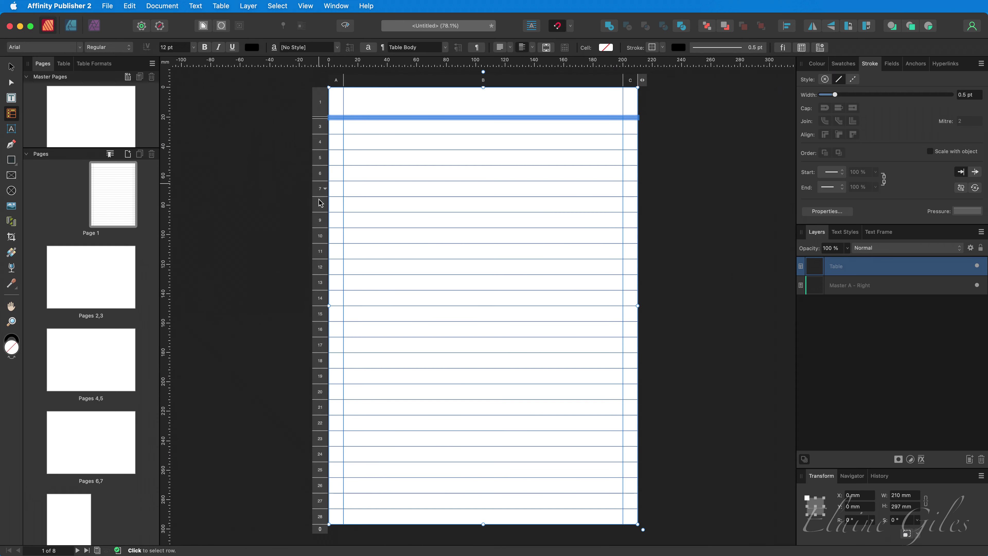
# - Extend the selection to rows 2–28 and apply Evenly Distribute Rows
pyautogui.keyDown('shift'); pyautogui.click(321, 520); pyautogui.keyUp('shift')
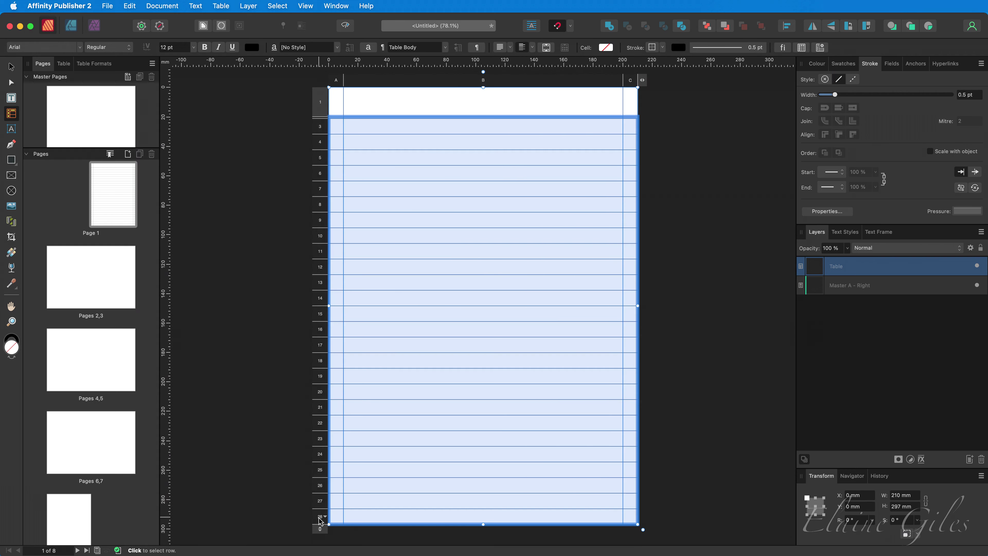
pyautogui.rightClick(319, 521)
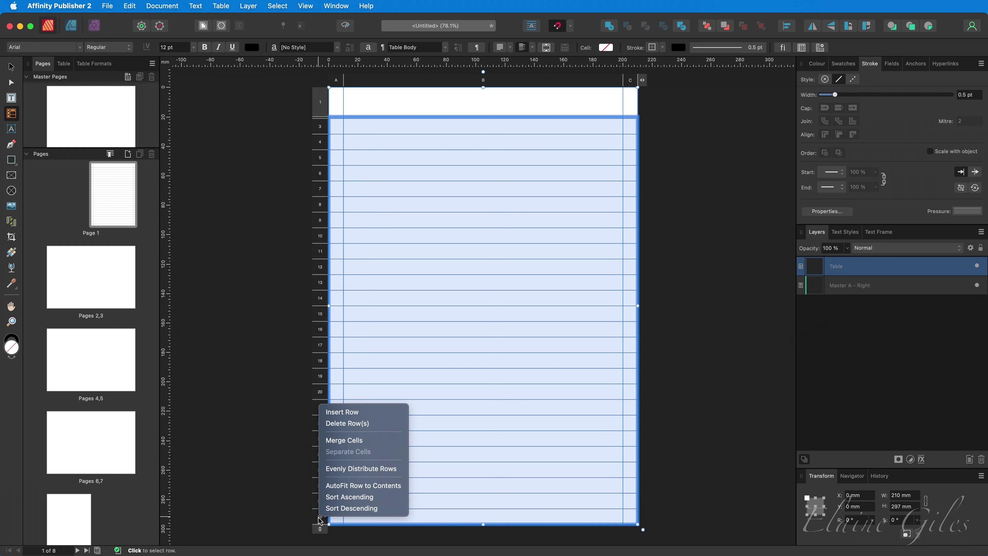
pyautogui.click(360, 468)
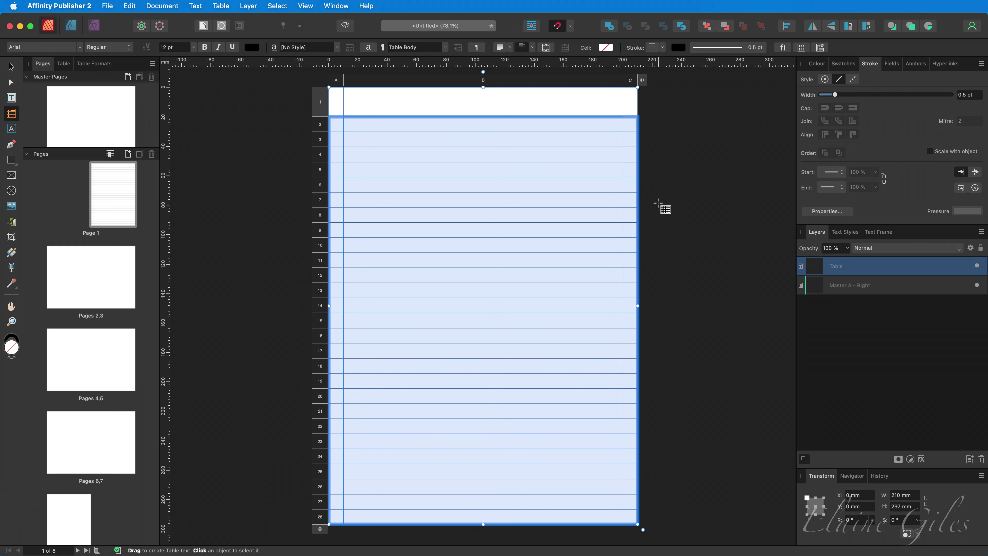
# - Import Legal Notes.afpalette from the Swatches panel as a document palette
pyautogui.click(843, 64)
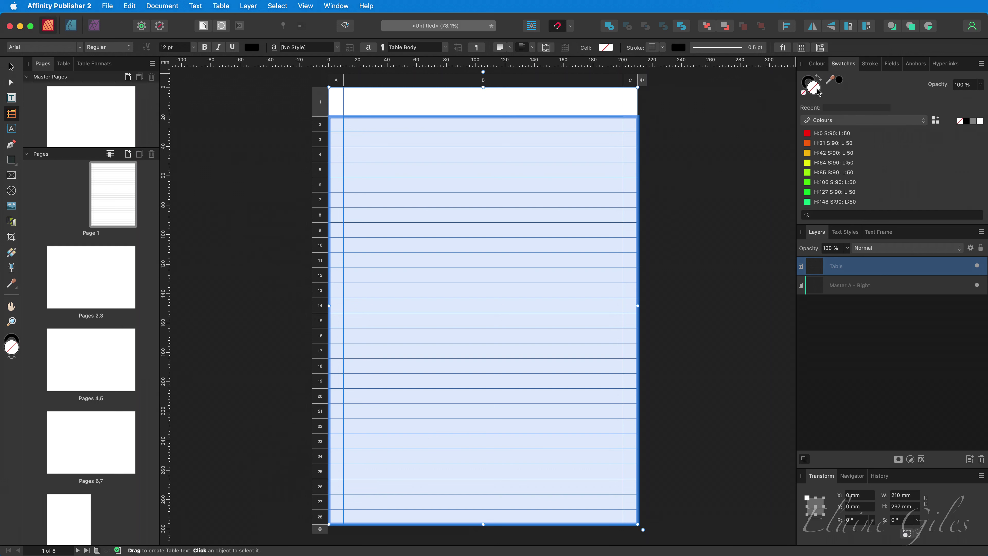
pyautogui.click(981, 64)
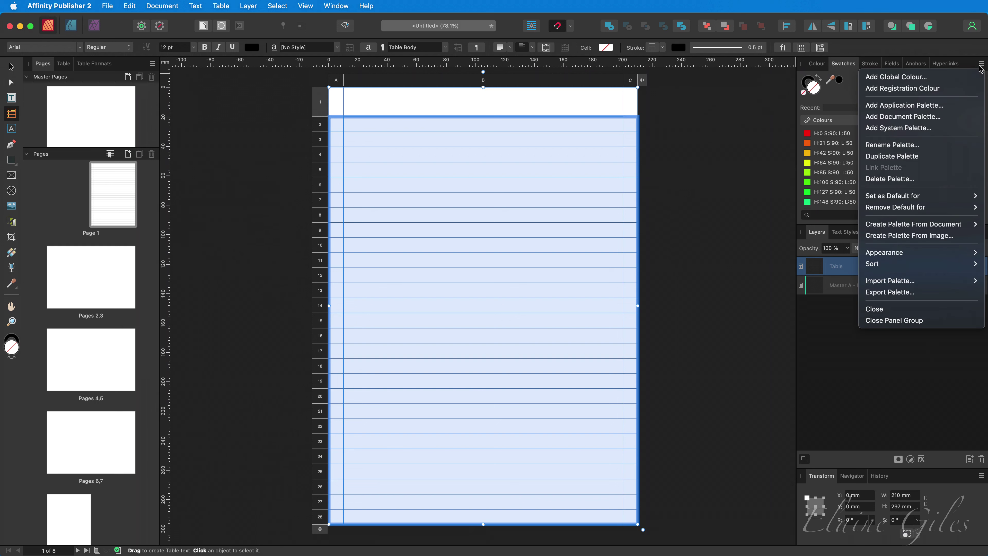
pyautogui.moveTo(936, 283)
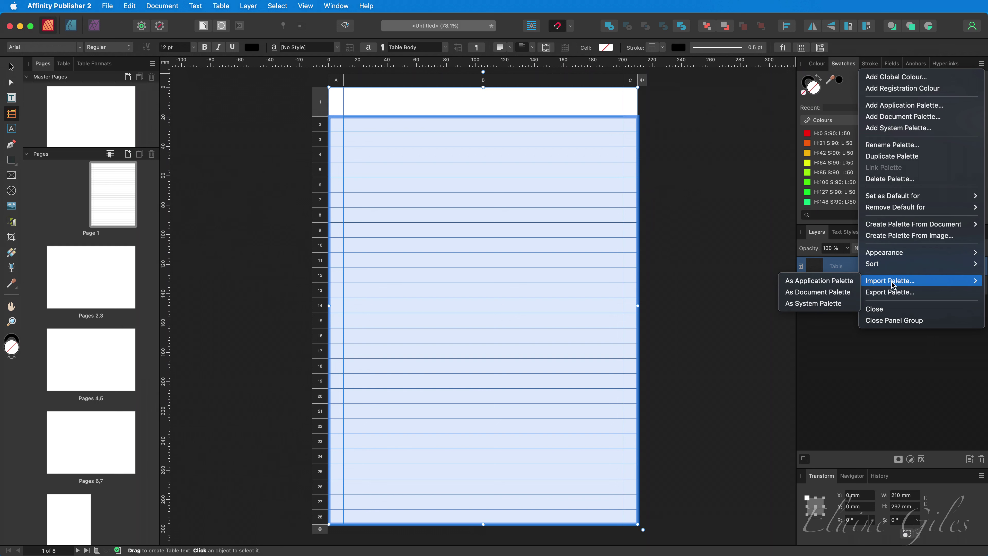
pyautogui.click(828, 296)
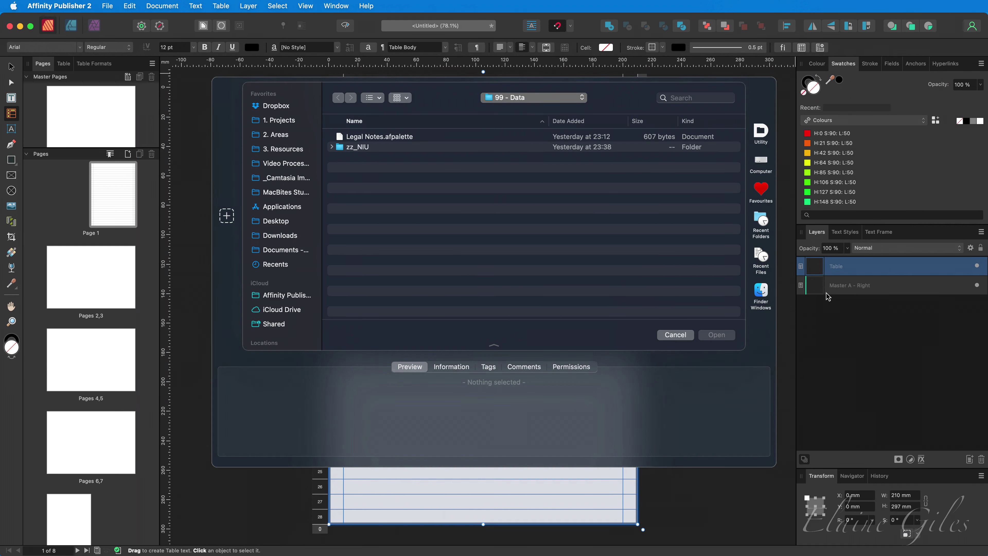
pyautogui.doubleClick(393, 137)
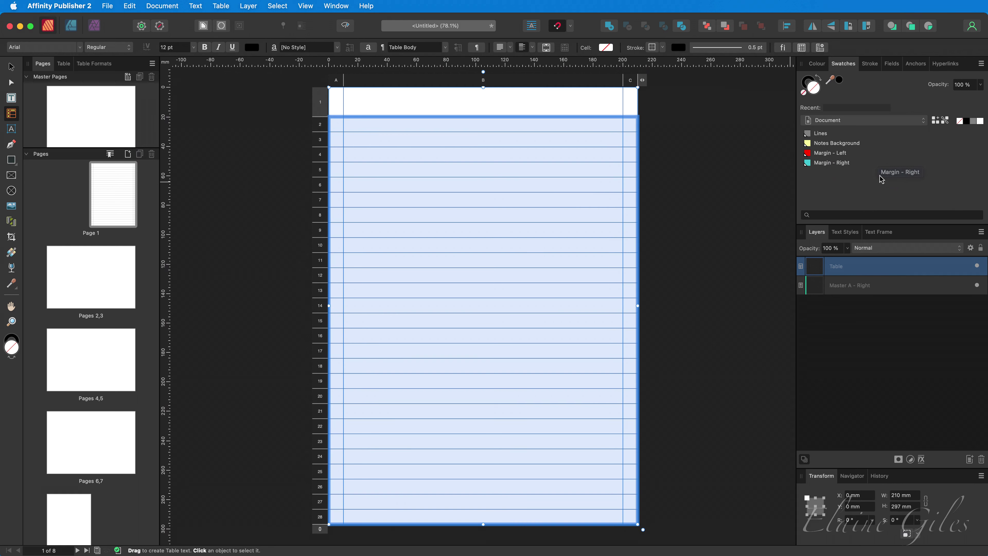
# - Select all the table cells and set their border stroke style to None
pyautogui.click(378, 136)
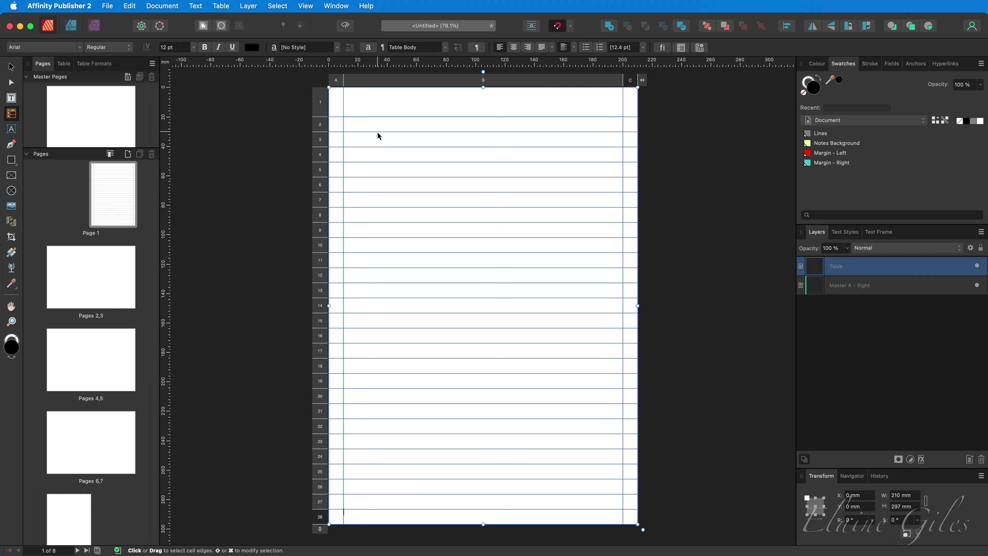
pyautogui.moveTo(333, 97); pyautogui.dragTo(626, 512)
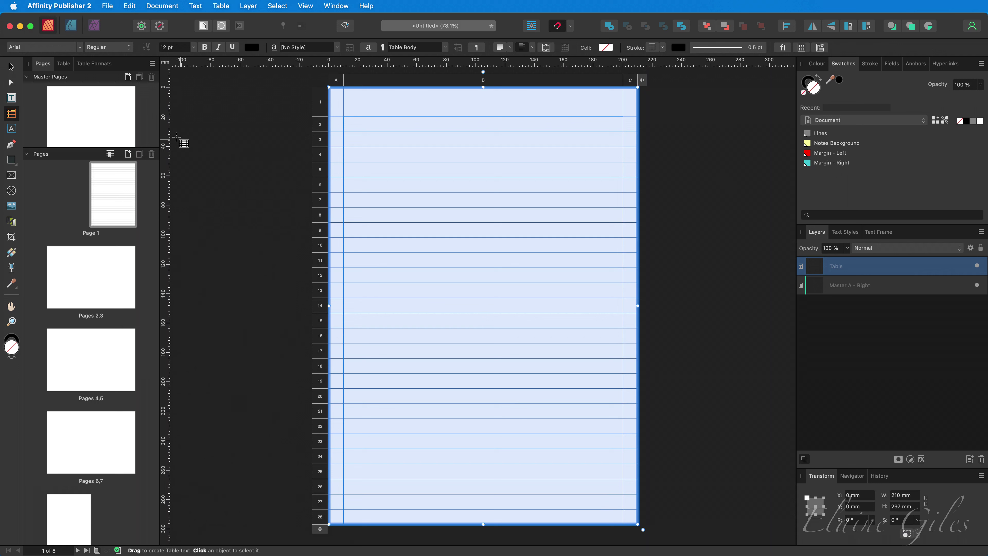
pyautogui.click(64, 66)
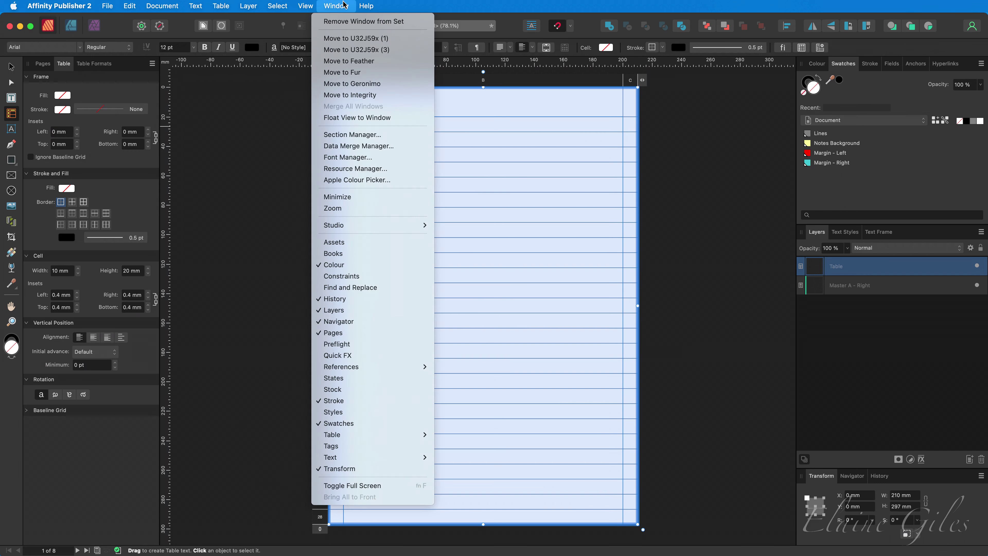
pyautogui.moveTo(402, 439)
pyautogui.click(235, 136)
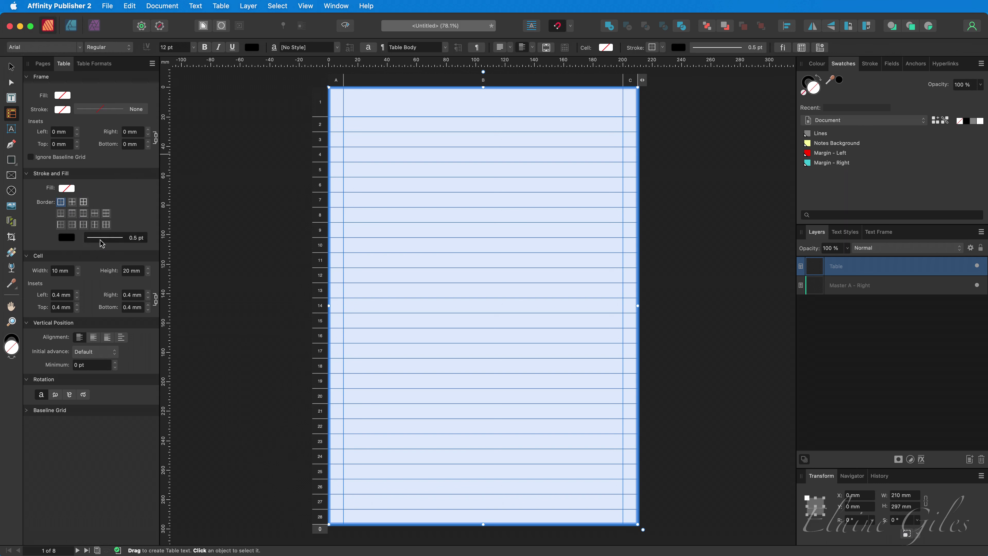
pyautogui.click(90, 238)
pyautogui.click(72, 257)
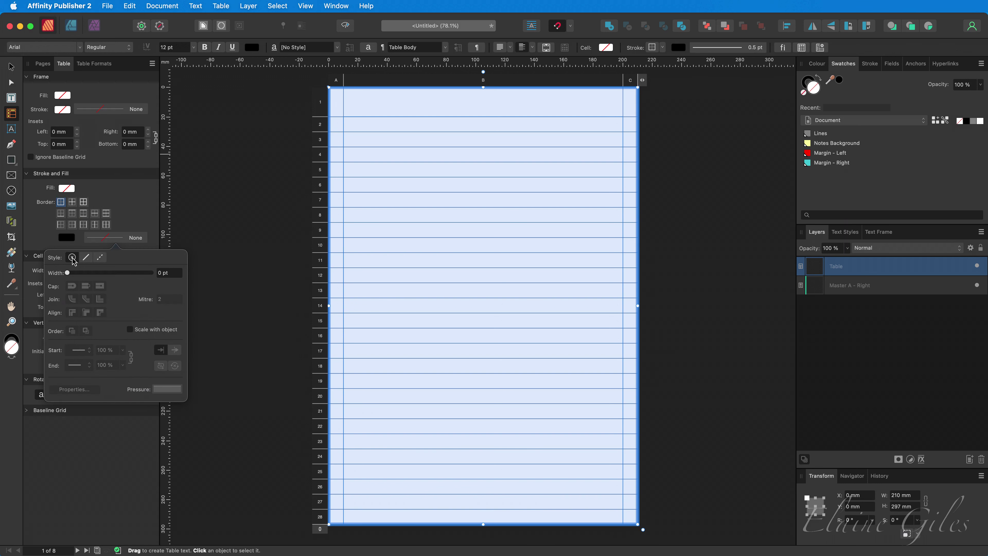
pyautogui.click(229, 272)
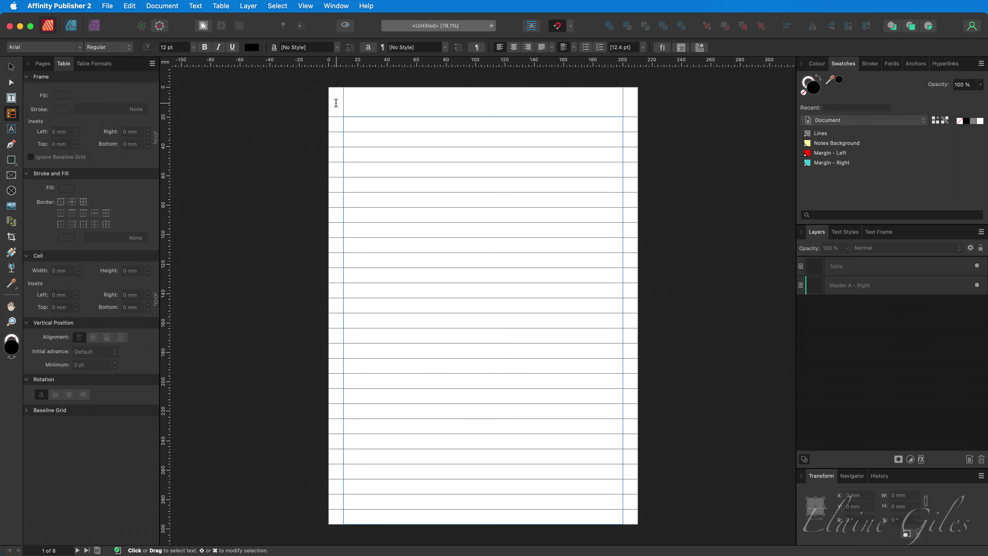
# - Give the reselected cells 0.5 pt inside borders coloured with the Lines swatch
pyautogui.moveTo(334, 102); pyautogui.dragTo(629, 523)
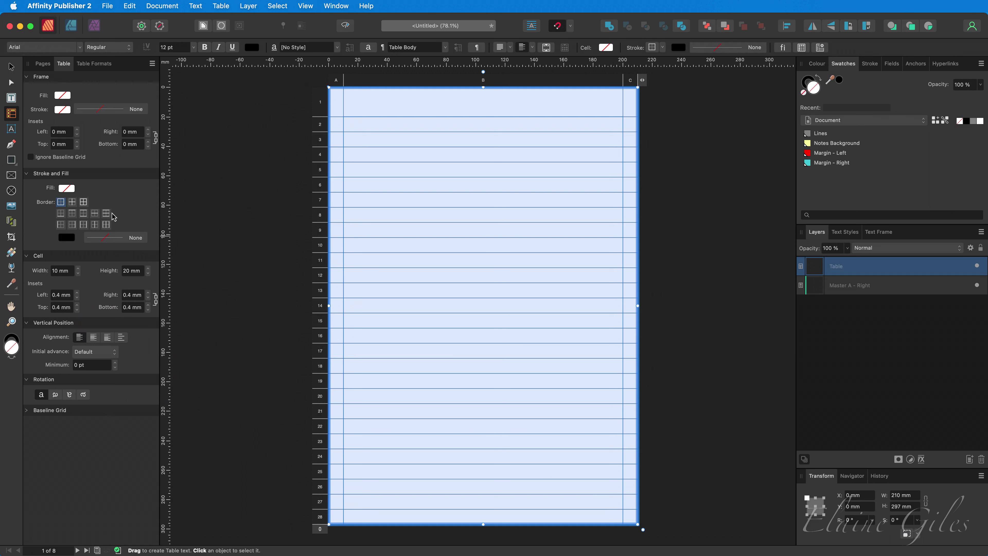
pyautogui.click(73, 203)
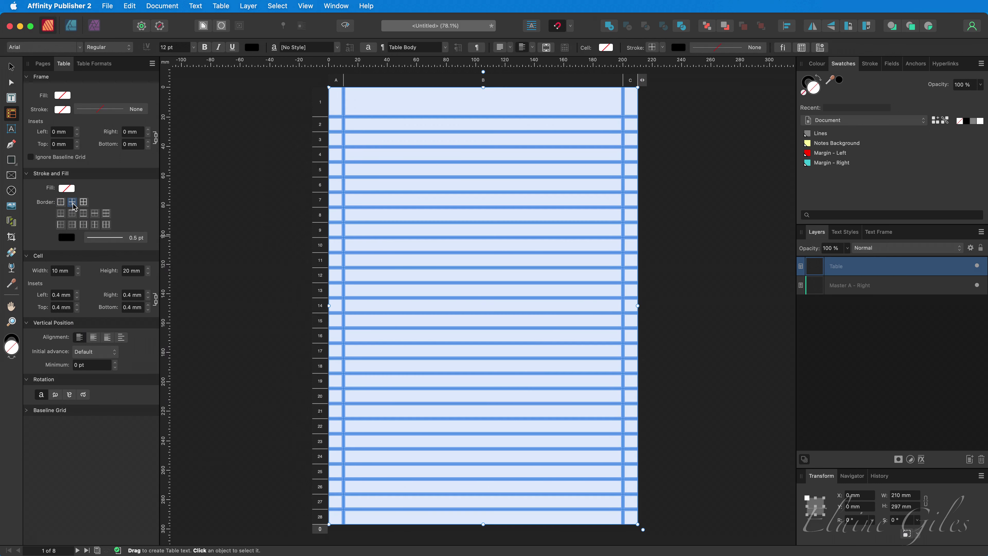
pyautogui.click(69, 238)
pyautogui.click(74, 253)
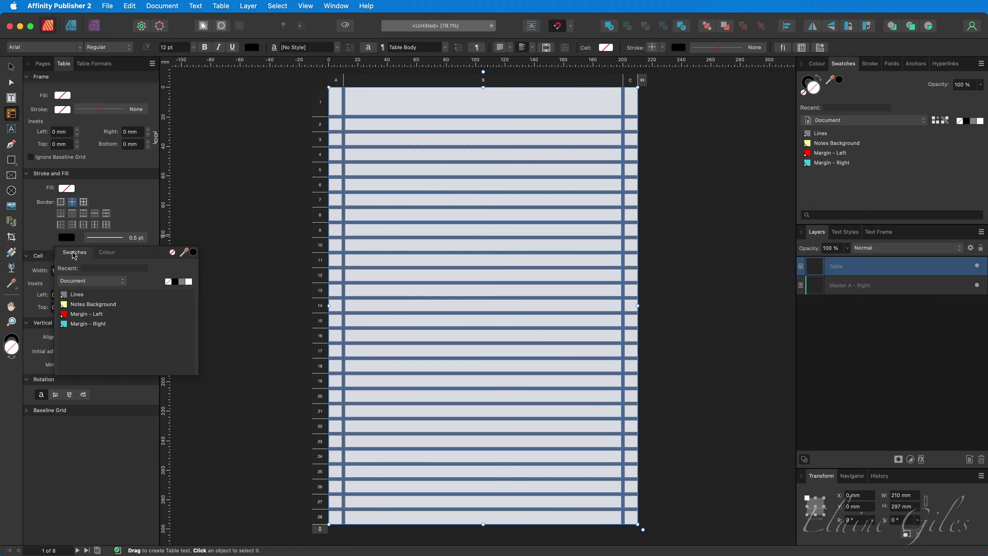
pyautogui.click(90, 300)
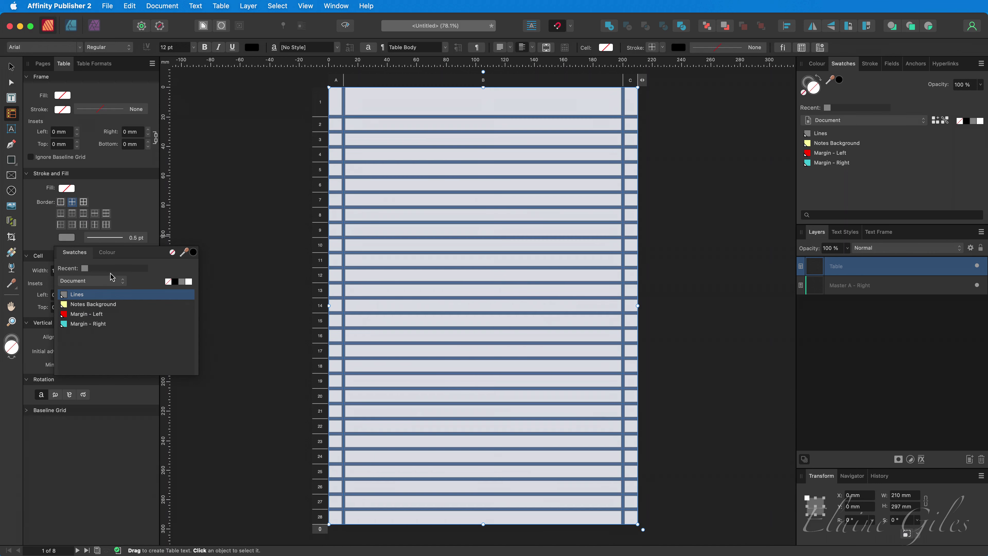
pyautogui.click(121, 243)
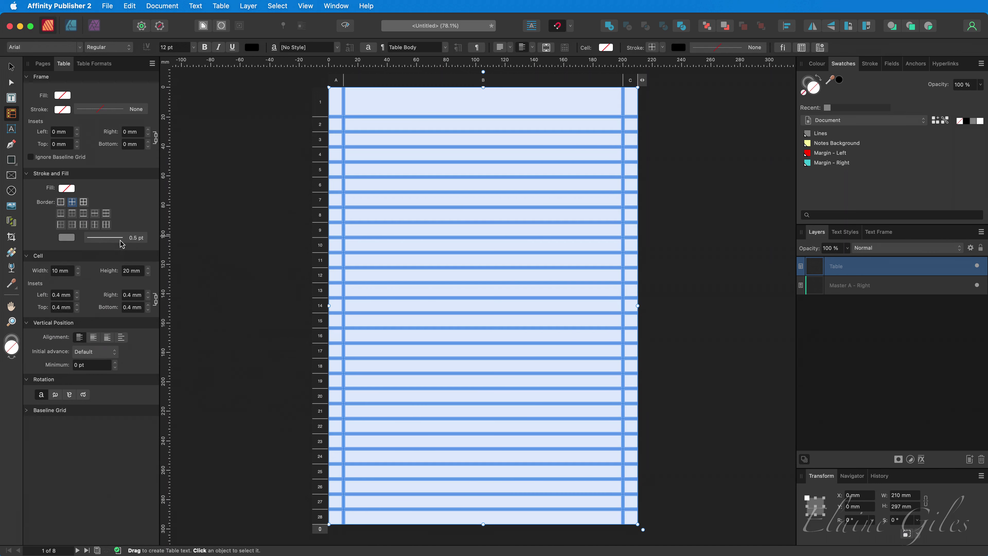
# - Deselect the table, fit the whole page in view and turn on Preview Mode
pyautogui.click(260, 262)
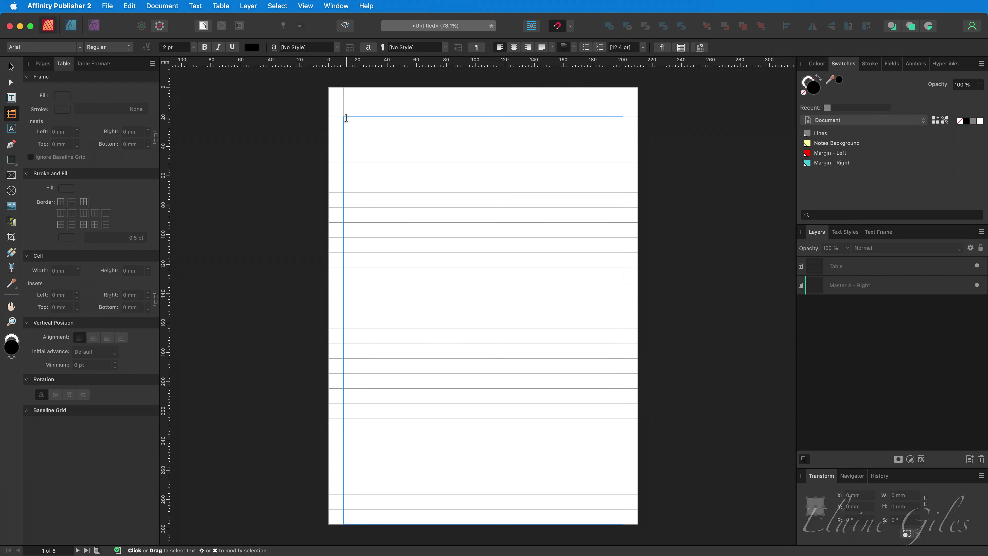
pyautogui.scroll(10, 346, 117)
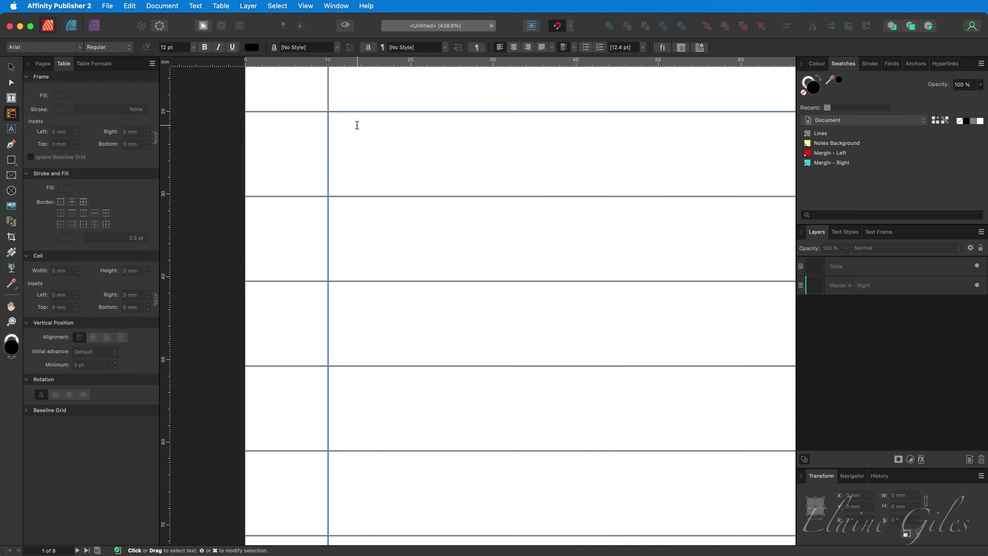
pyautogui.press('super+0')
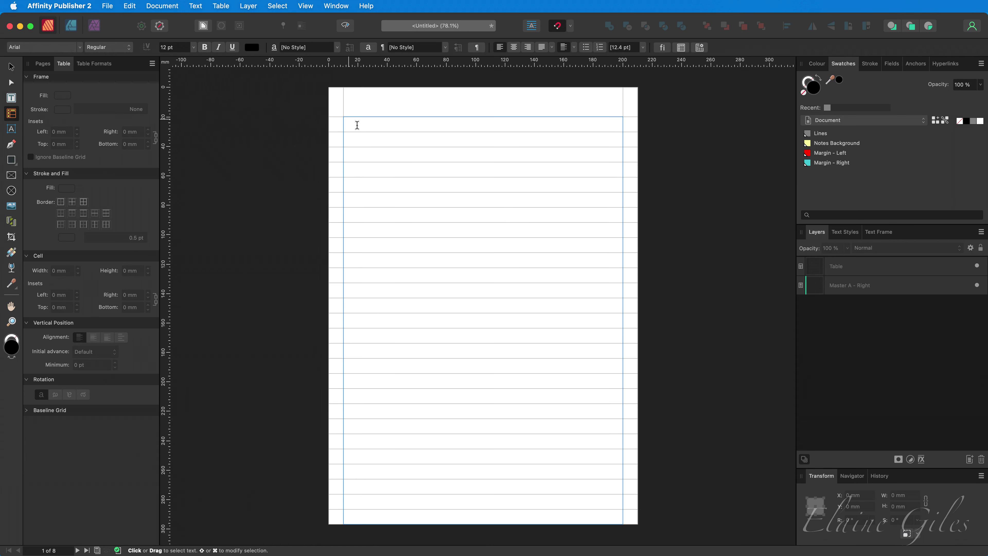
pyautogui.click(347, 26)
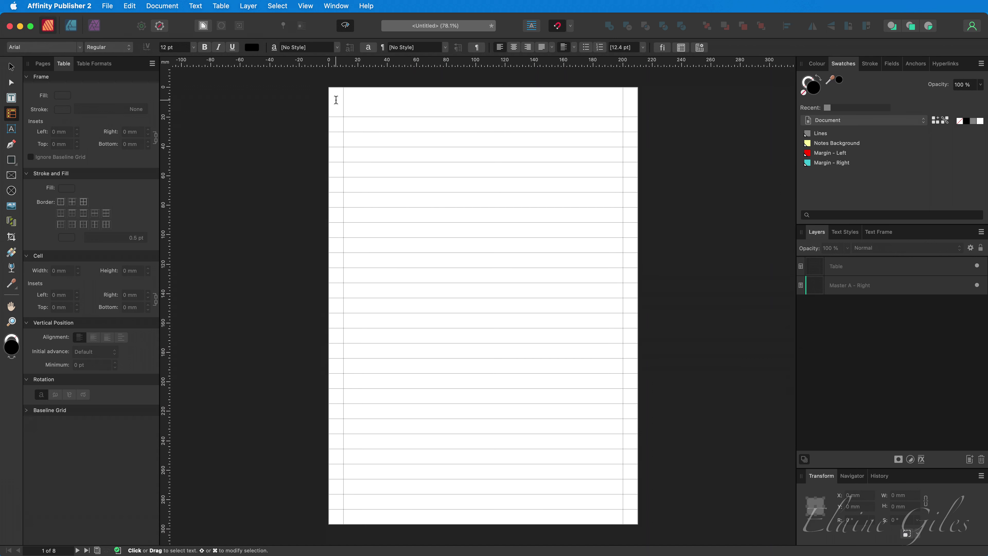
# - Fill all the table's cells with the Notes Background swatch
pyautogui.moveTo(334, 99); pyautogui.dragTo(628, 512)
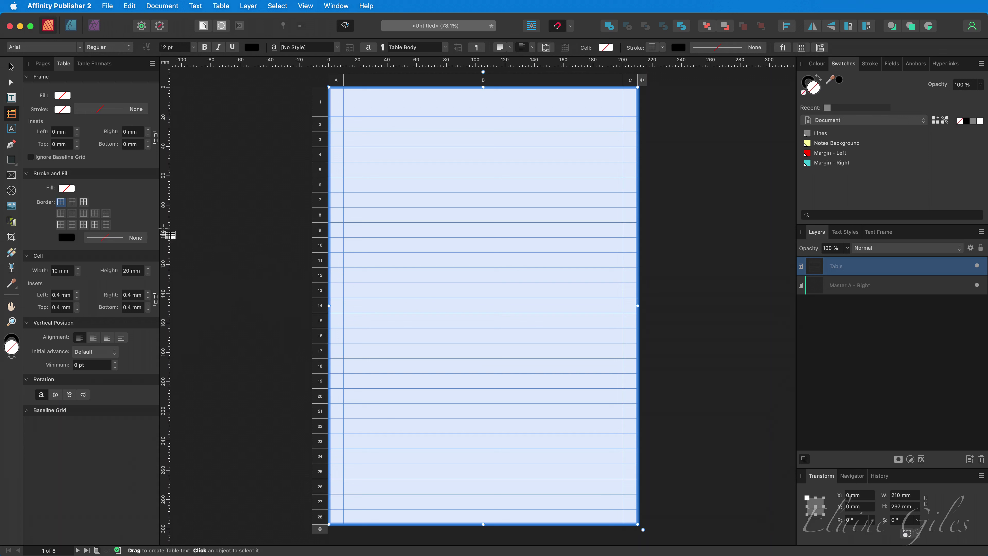
pyautogui.click(67, 189)
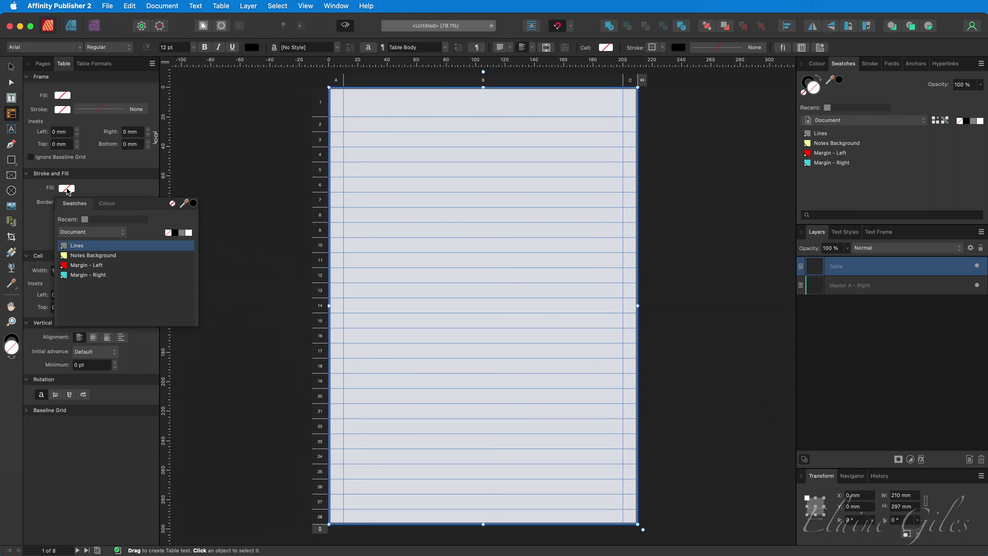
pyautogui.click(89, 256)
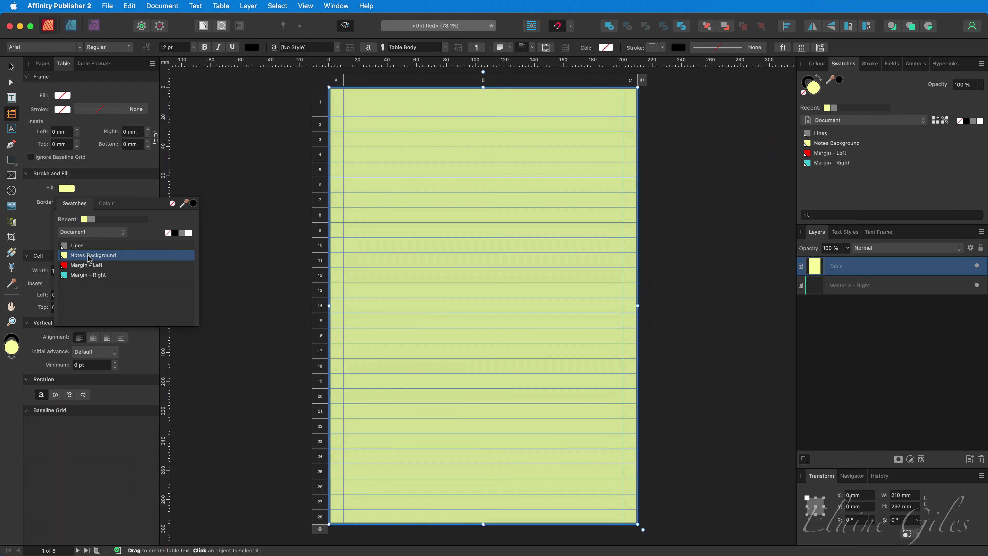
pyautogui.click(396, 169)
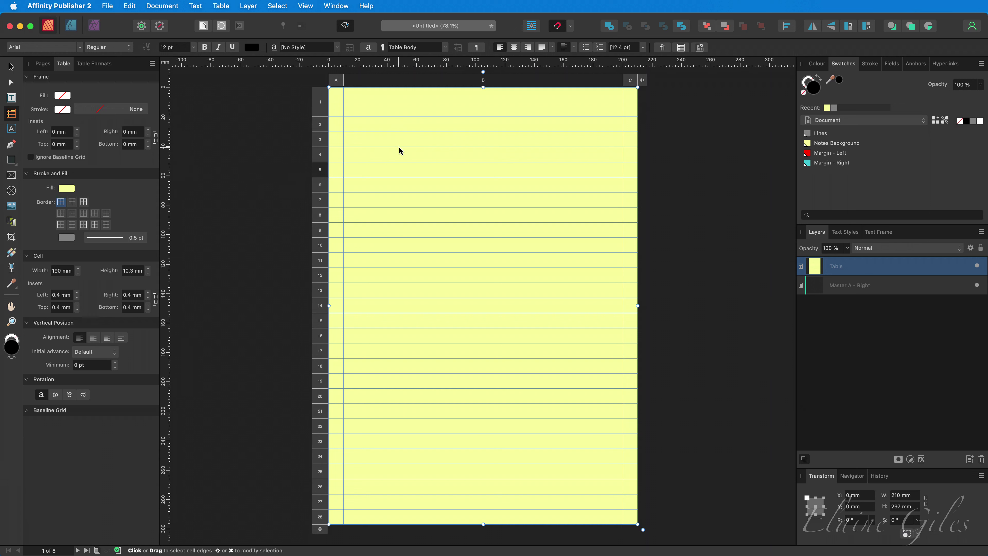
# - Give column B a Margin - Left red left border and a Margin - Right right border
pyautogui.moveTo(408, 97); pyautogui.dragTo(430, 514)
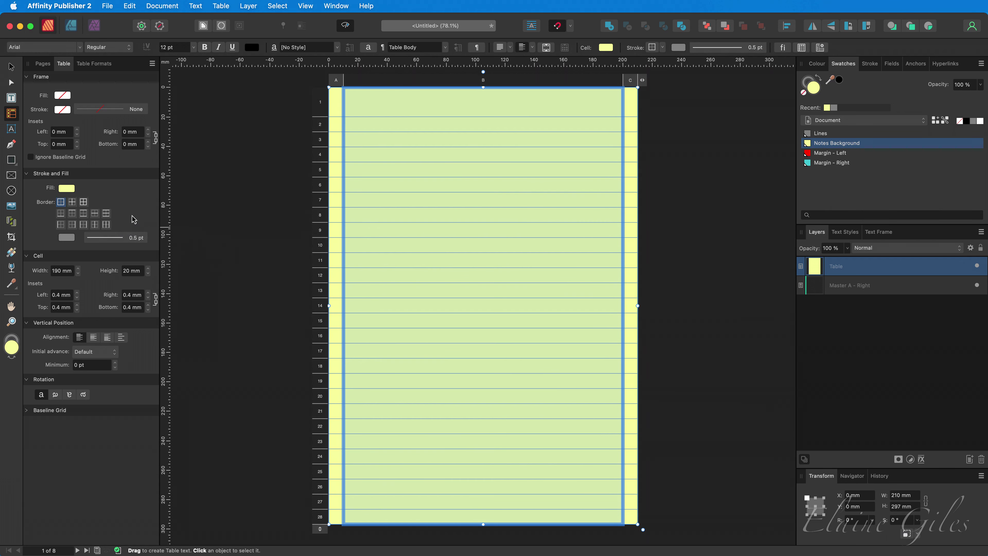
pyautogui.click(61, 225)
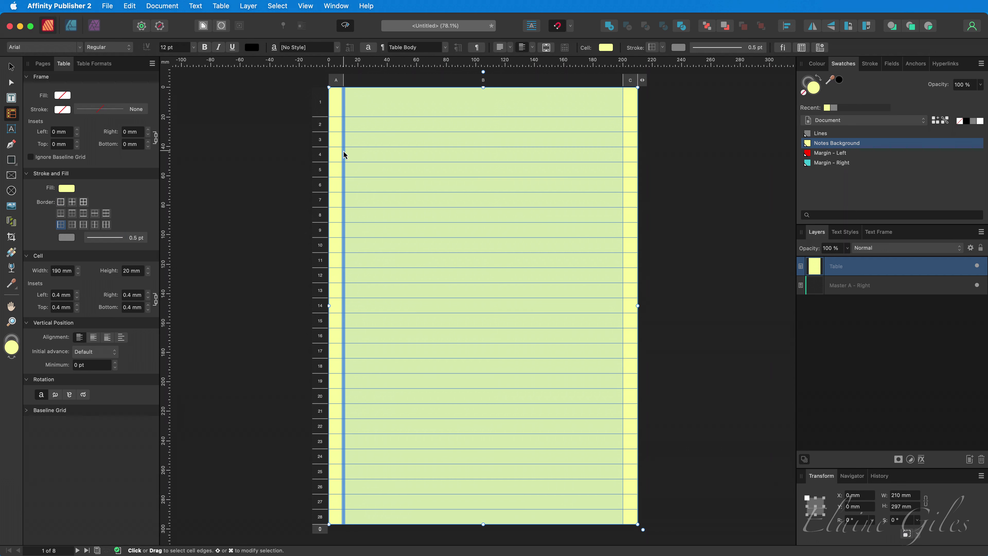
pyautogui.click(67, 237)
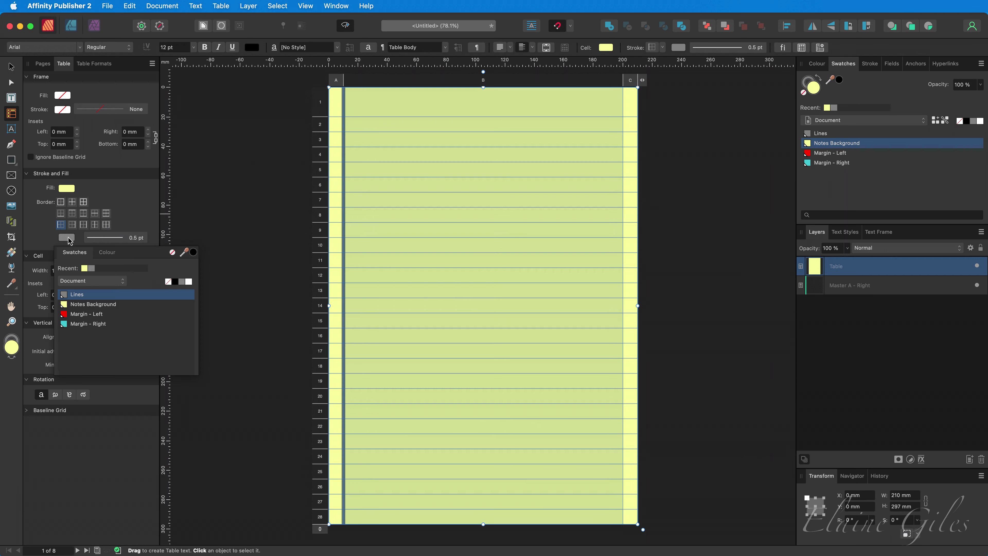
pyautogui.click(84, 315)
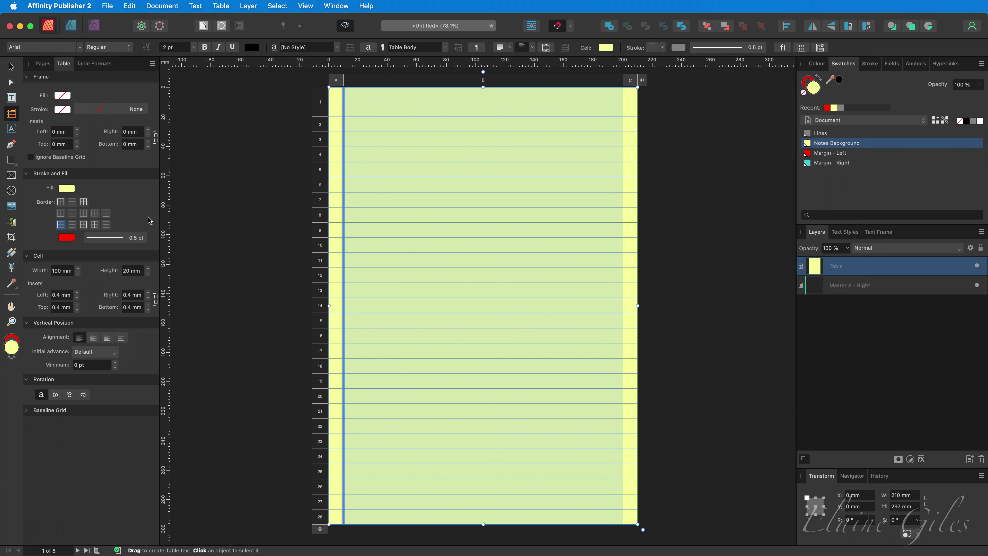
pyautogui.click(73, 226)
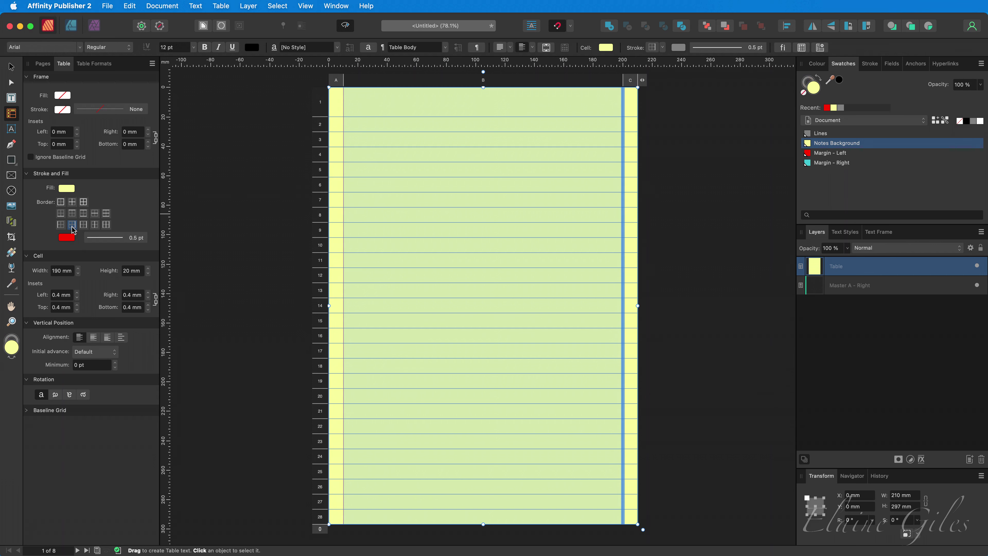
pyautogui.click(67, 239)
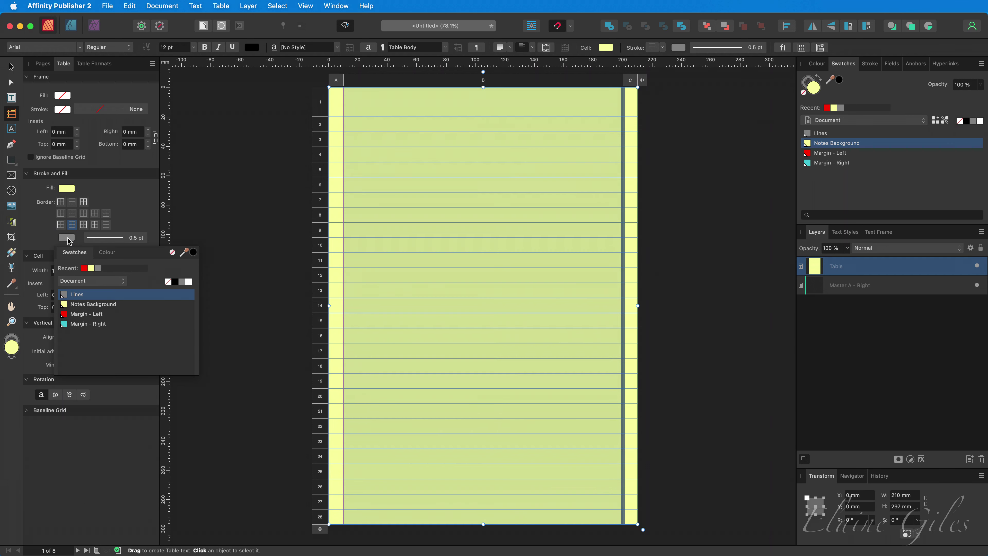
pyautogui.click(89, 326)
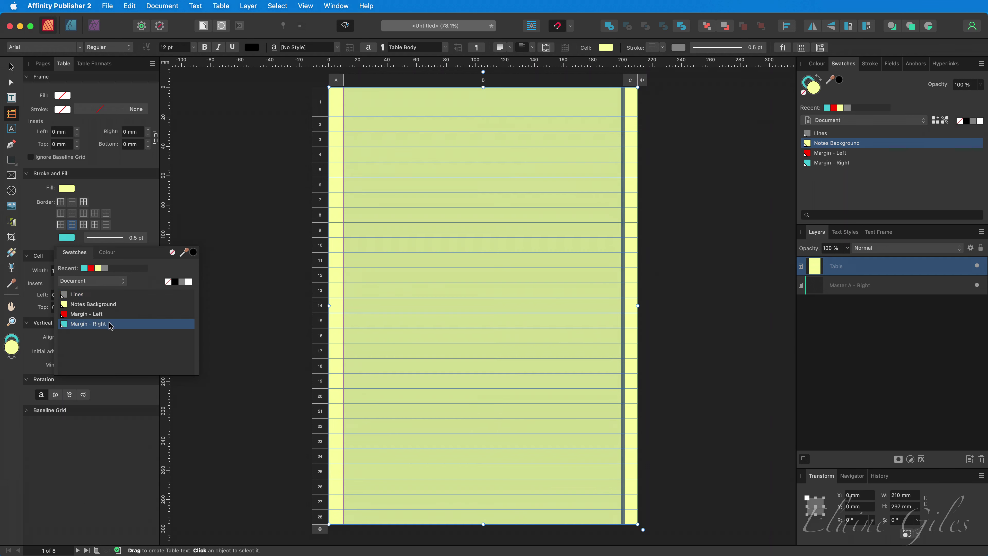
pyautogui.click(235, 278)
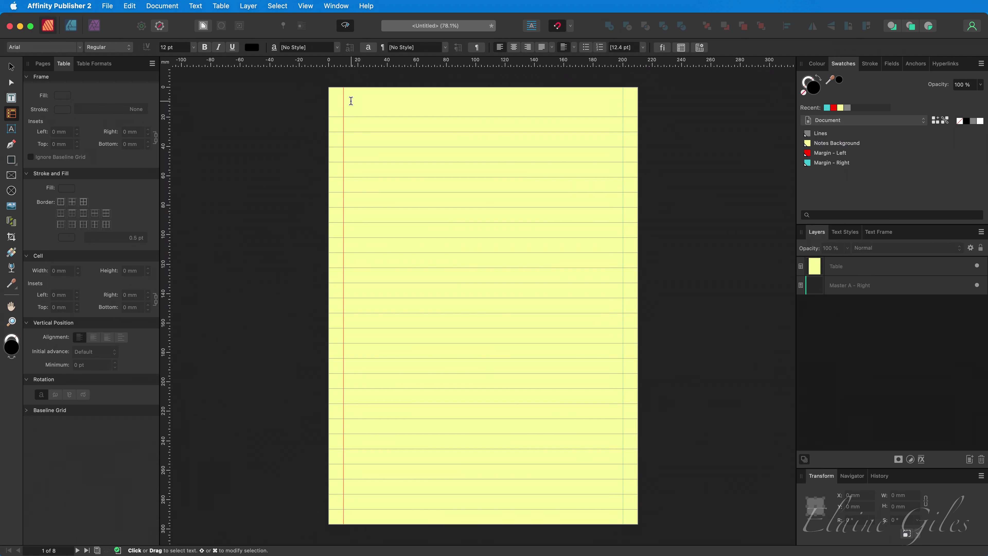
# - Select the lined table on page 1 and cut it from the page
pyautogui.scroll(5, 352, 101)
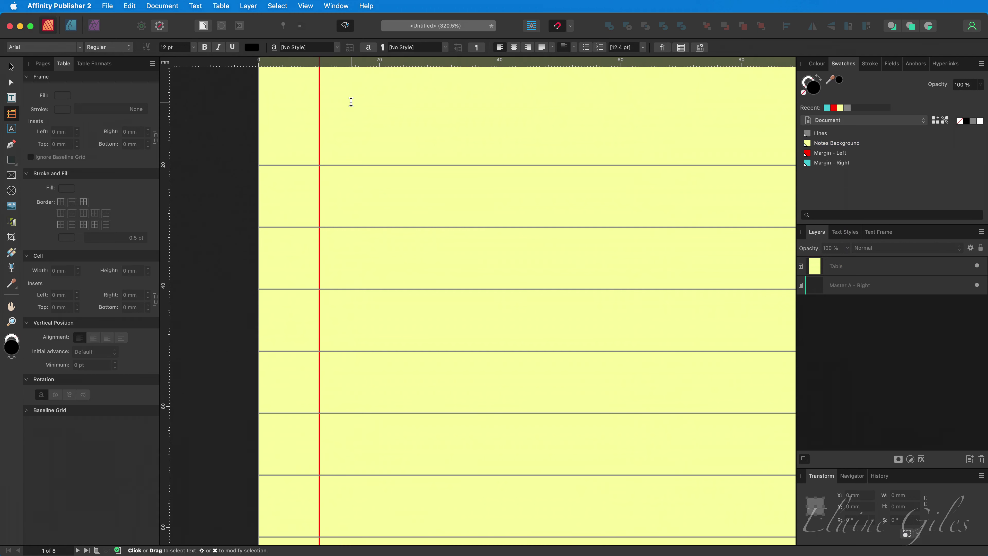
pyautogui.press('super+0')
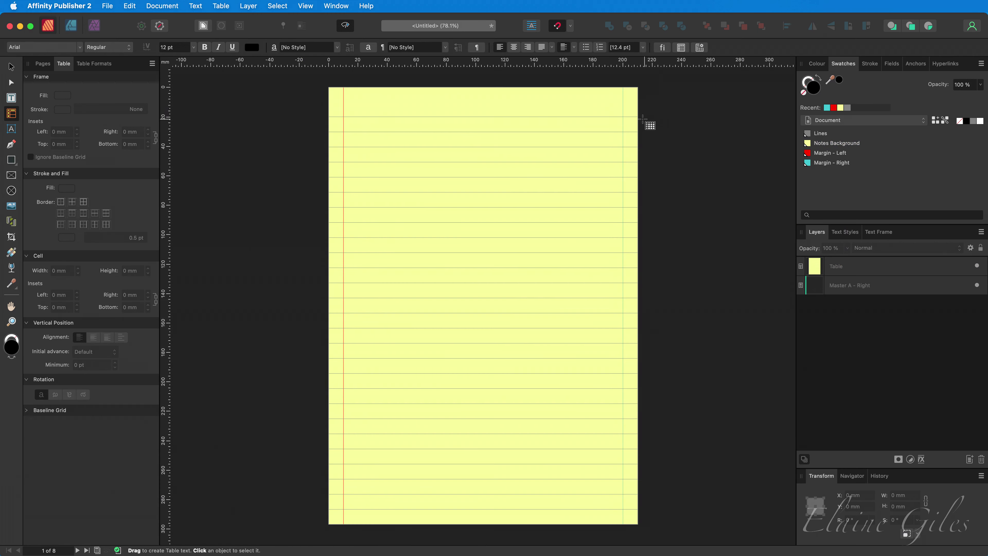
pyautogui.scroll(5, 638, 117)
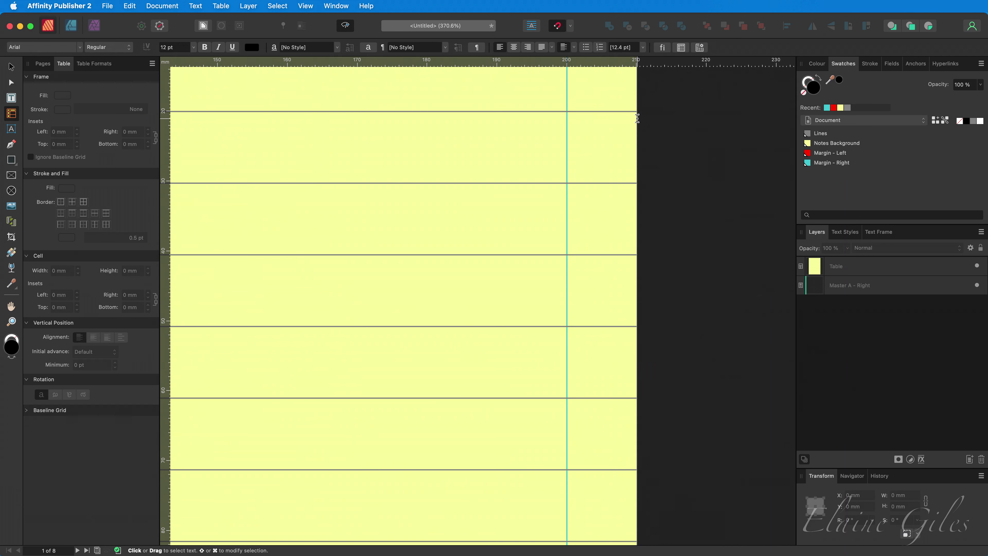
pyautogui.scroll(-5, 638, 117)
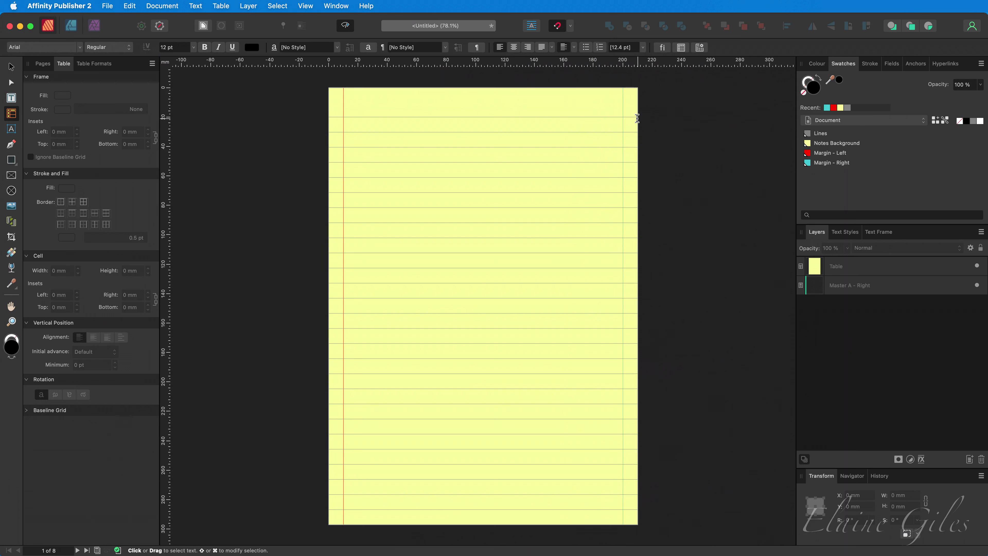
pyautogui.click(43, 63)
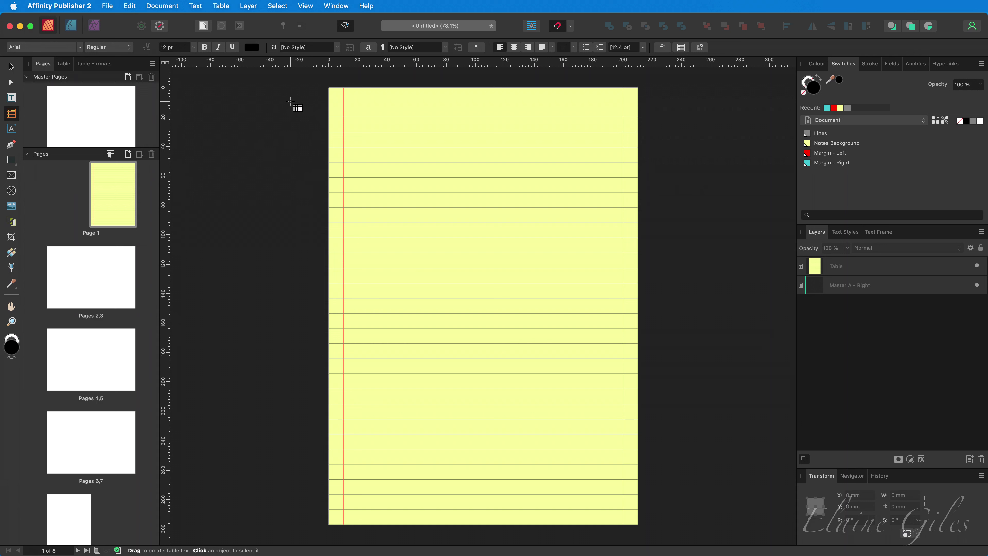
pyautogui.press('v')
pyautogui.click(359, 106)
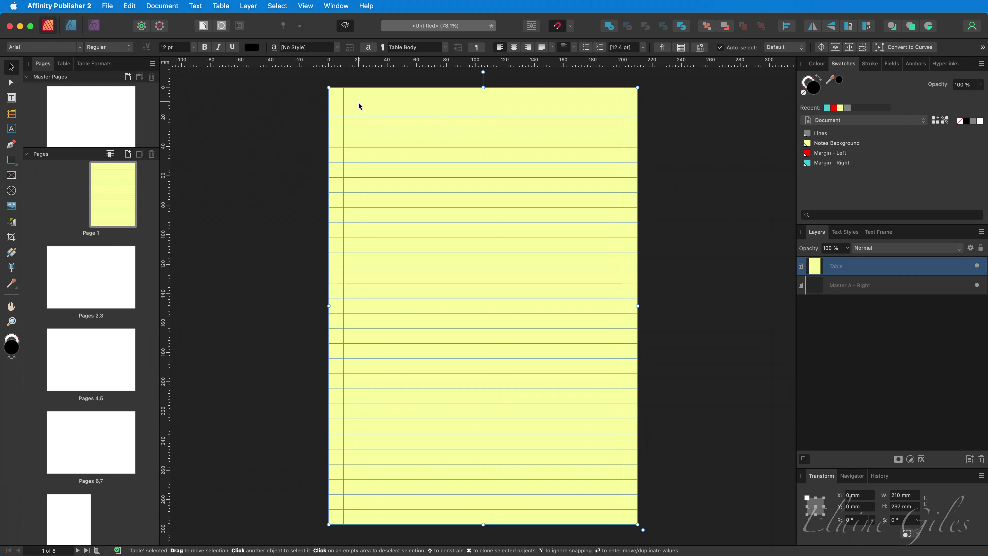
pyautogui.press('Delete')
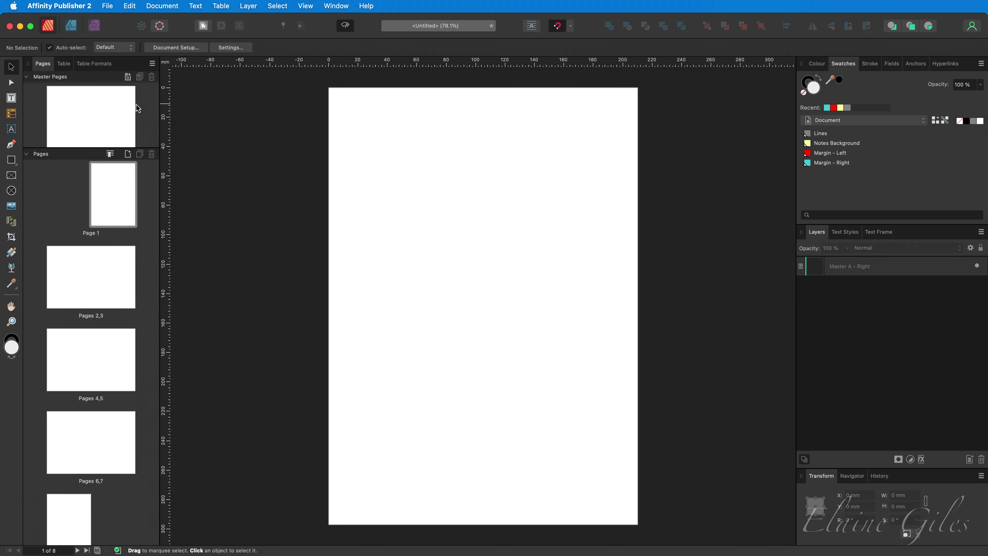
# - Paste the table twice on Master A and move the copy to the right-hand page
pyautogui.doubleClick(90, 113)
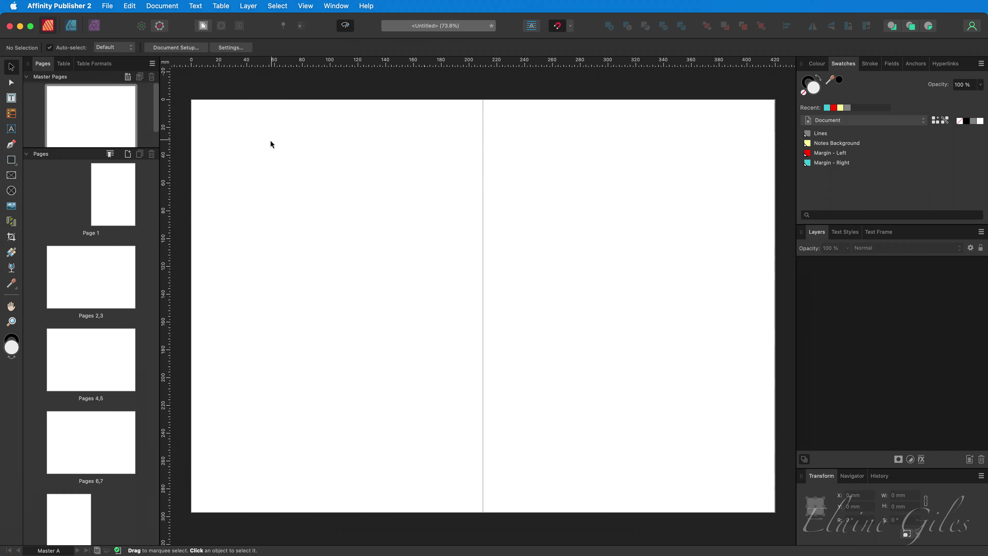
pyautogui.press('super+v')
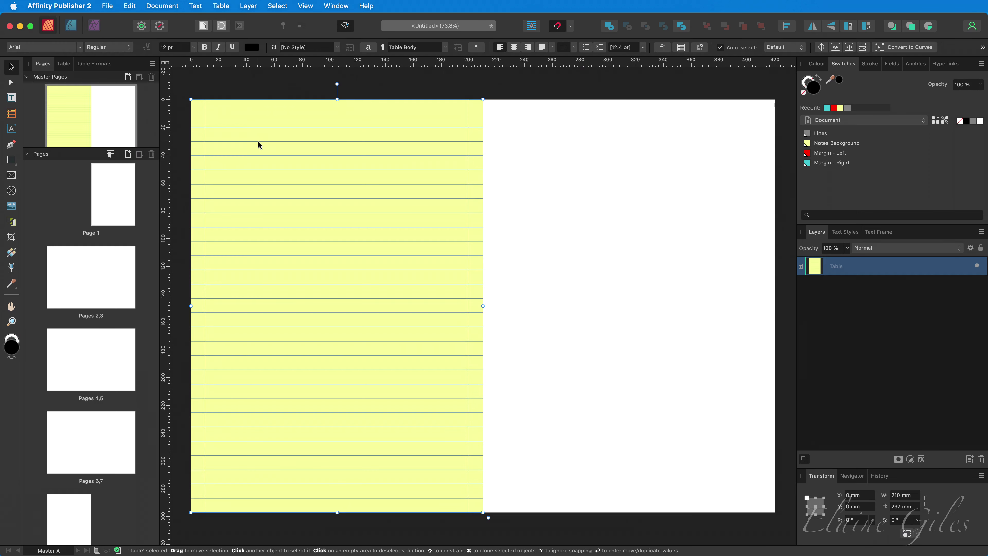
pyautogui.press('super+v')
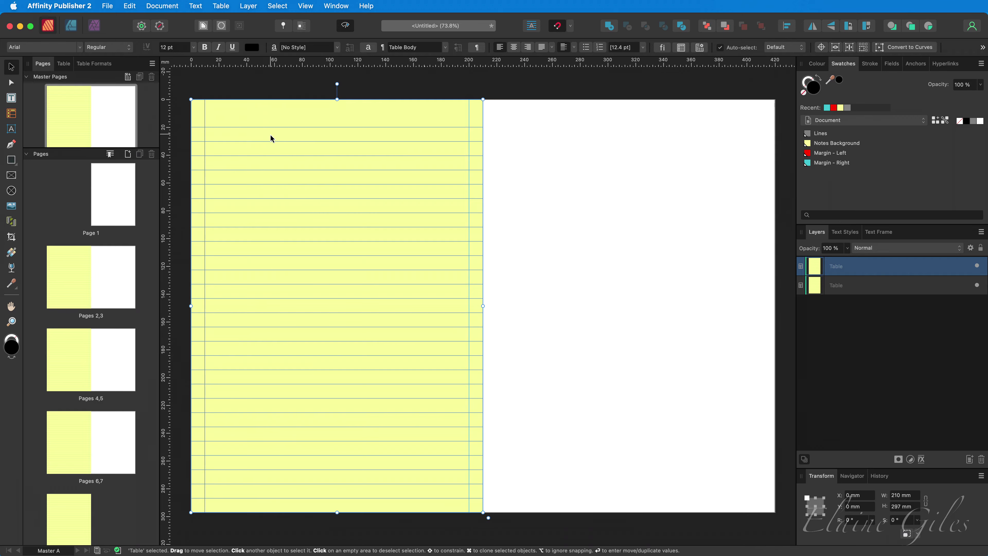
pyautogui.moveTo(272, 138); pyautogui.dragTo(560, 134)
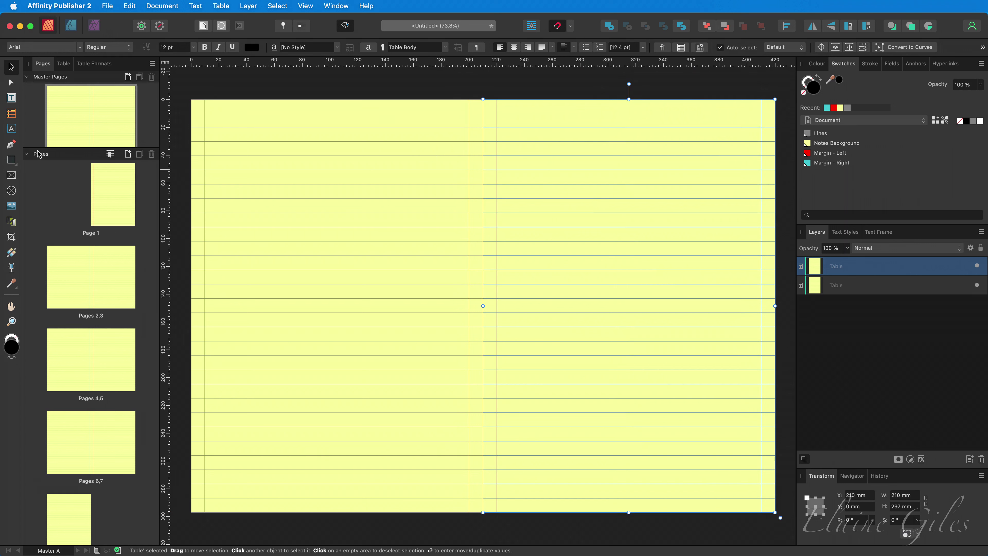
pyautogui.moveTo(38, 154); pyautogui.dragTo(37, 166)
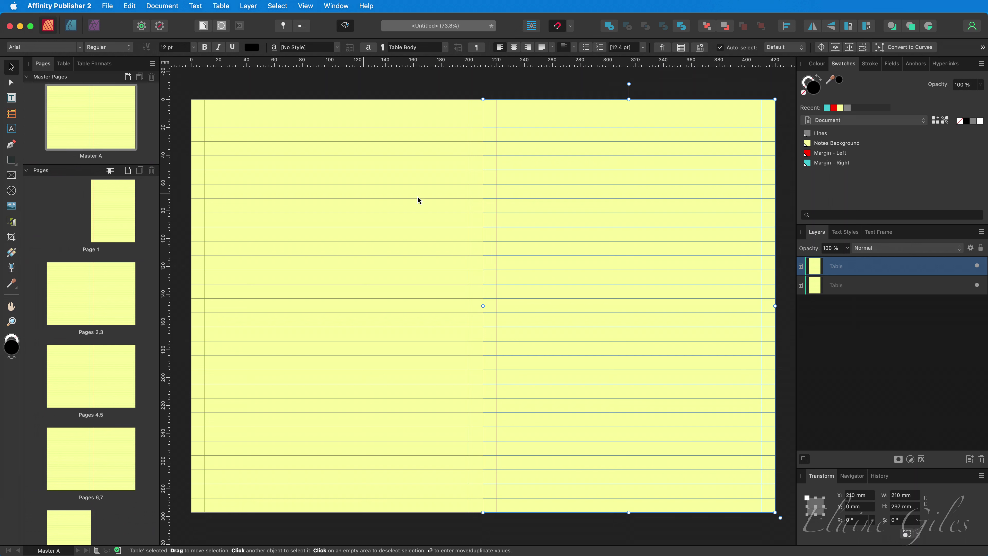
# - Edit the Notes Background swatch fill to the light green hex value C6F2CA
pyautogui.rightClick(852, 145)
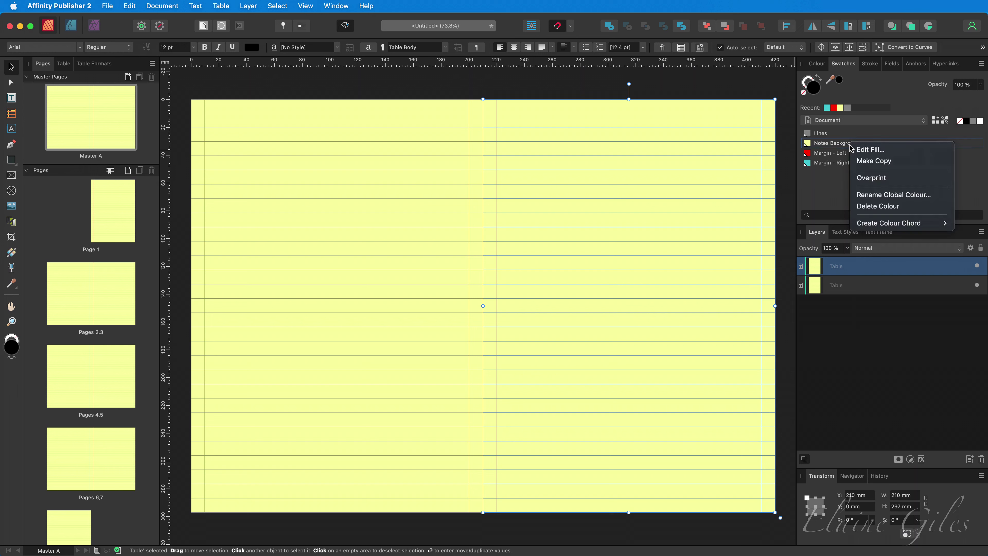
pyautogui.click(865, 151)
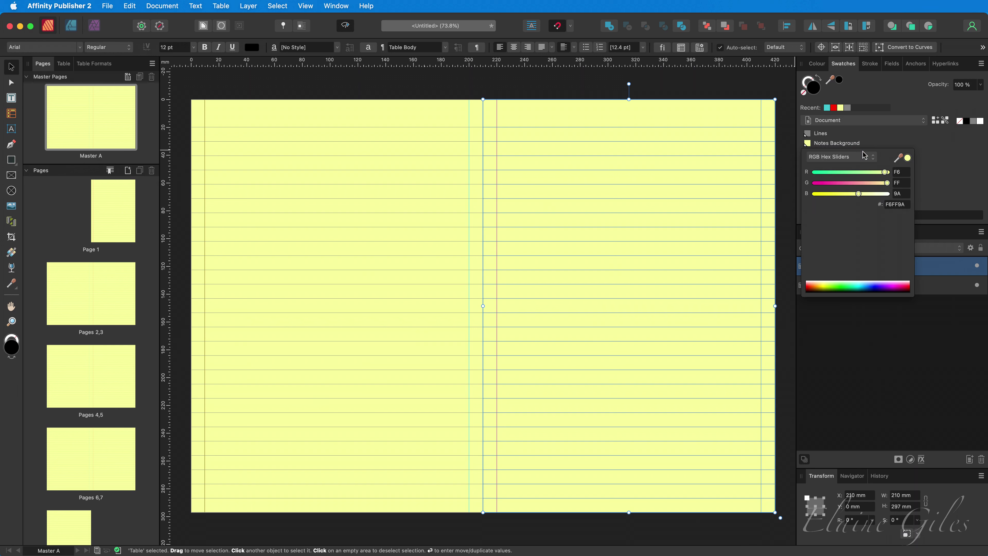
pyautogui.click(895, 204)
pyautogui.write('C6F2C')
pyautogui.press('Return')
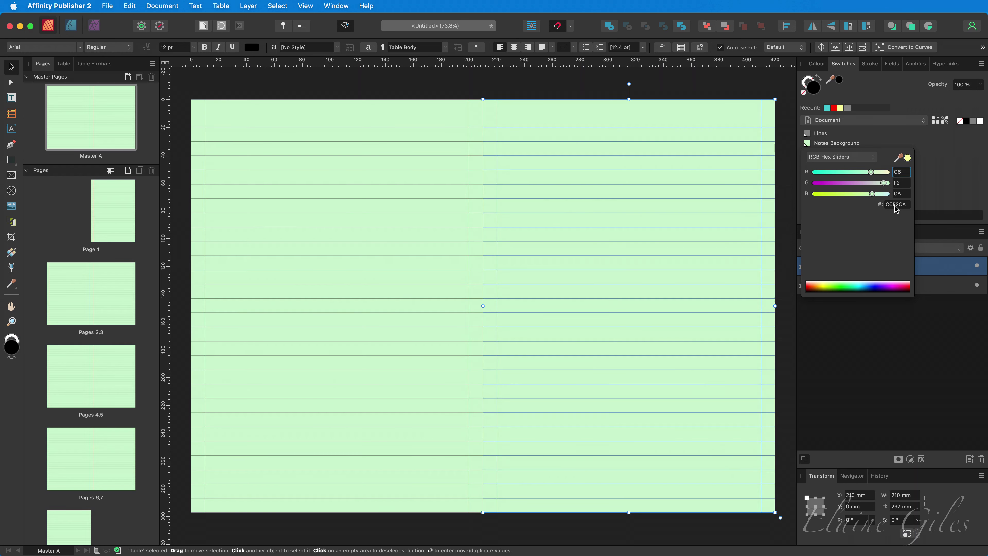
pyautogui.click(957, 164)
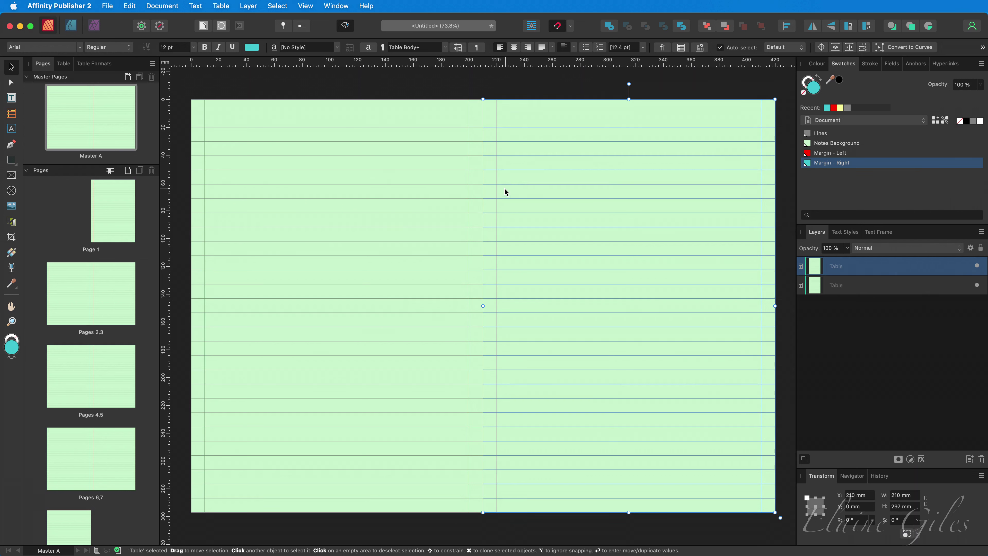
# - Widen margin column A and narrow column B of the left-page table, then select the right-page table
pyautogui.click(369, 123)
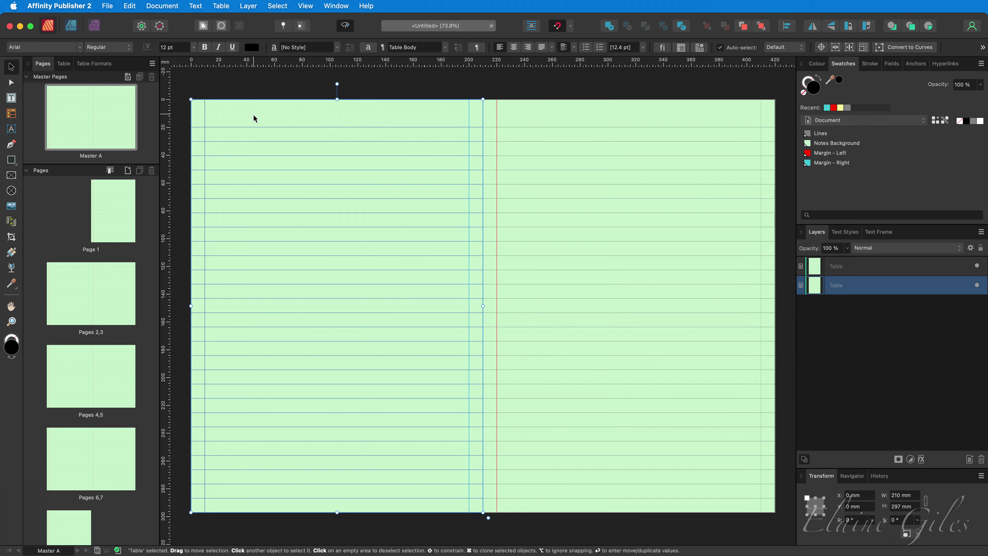
pyautogui.press('t')
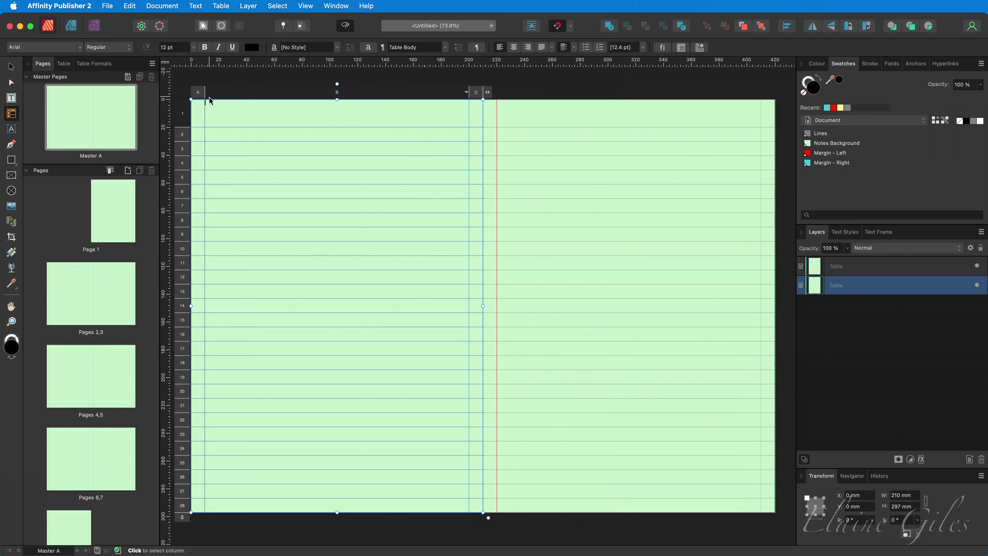
pyautogui.moveTo(205, 92); pyautogui.dragTo(219, 94)
pyautogui.moveTo(470, 94); pyautogui.dragTo(462, 95)
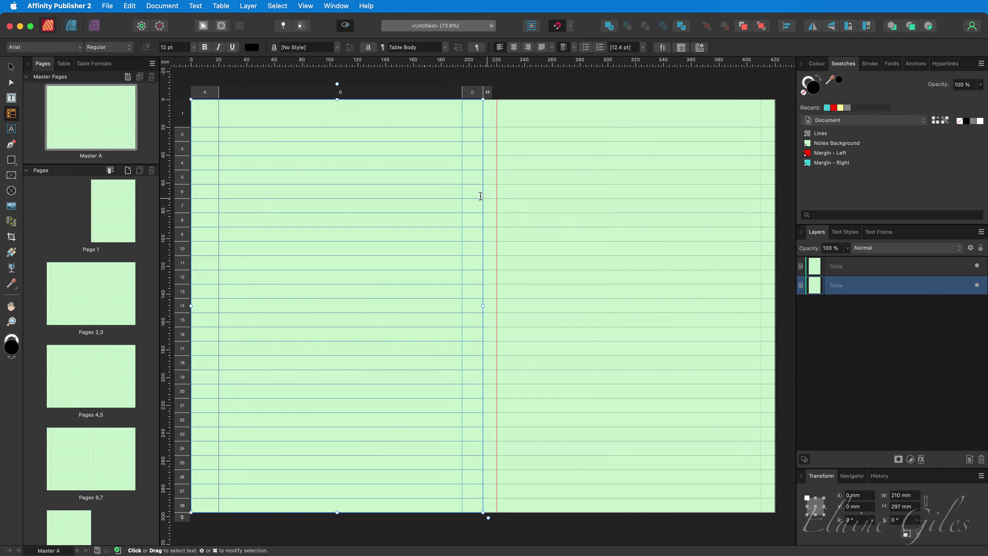
pyautogui.click(11, 67)
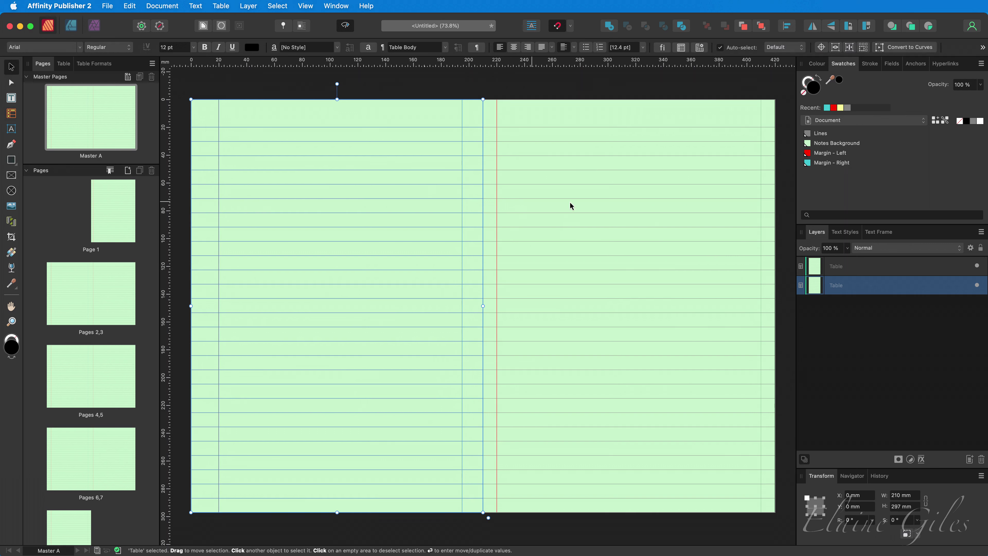
pyautogui.click(643, 203)
# - Delete the right-page table and place a duplicate of the left-page table at X 210 mm
pyautogui.press('Delete')
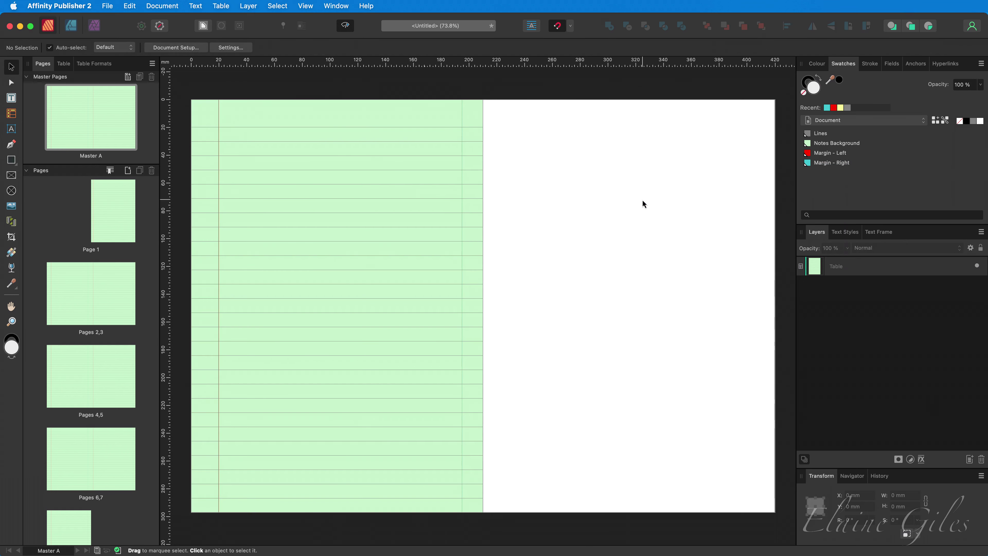
pyautogui.click(259, 215)
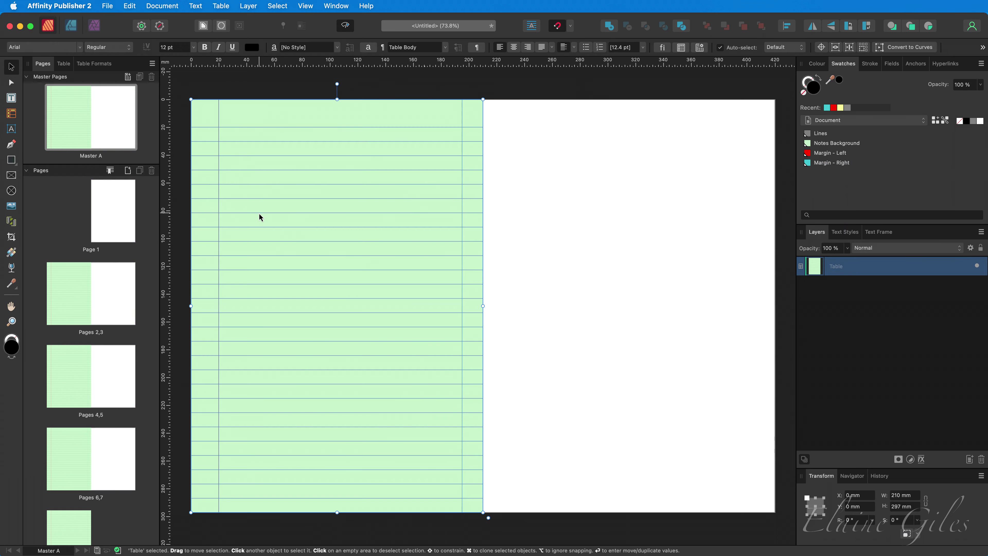
pyautogui.press('super+j')
pyautogui.moveTo(260, 217); pyautogui.dragTo(589, 256)
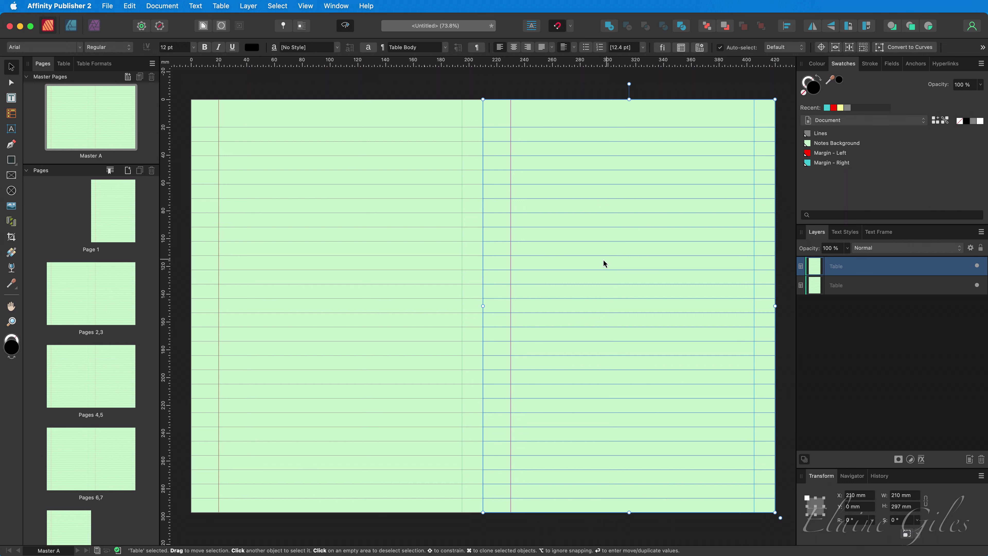
# - Insert three extra rows at row 14 of the left-page table
pyautogui.click(268, 331)
pyautogui.hscroll(-3, 267, 331)
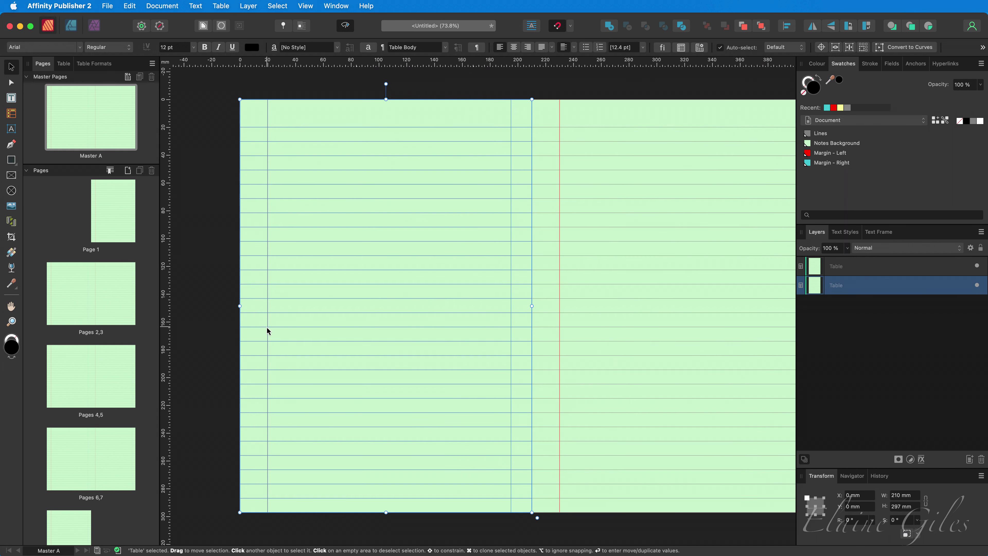
pyautogui.doubleClick(249, 300)
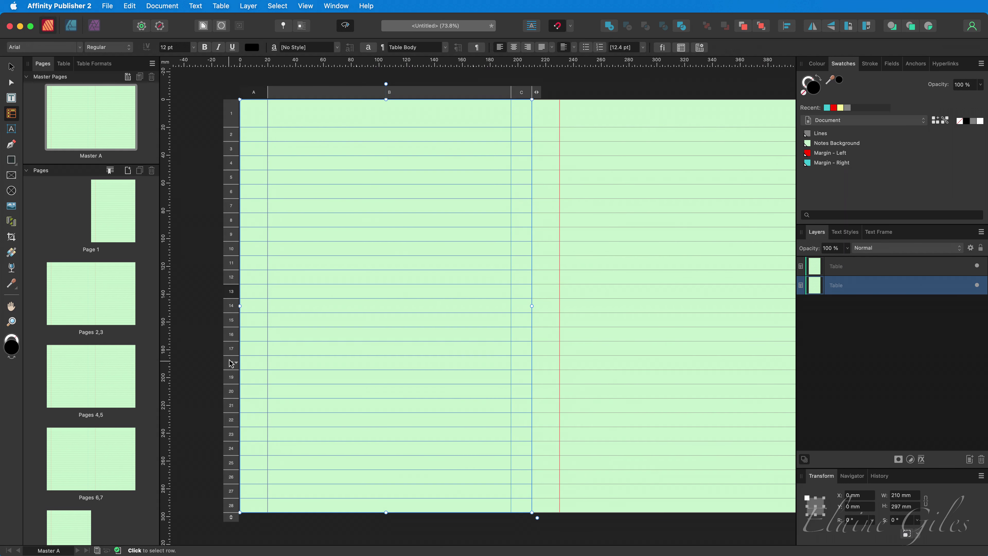
pyautogui.click(232, 308)
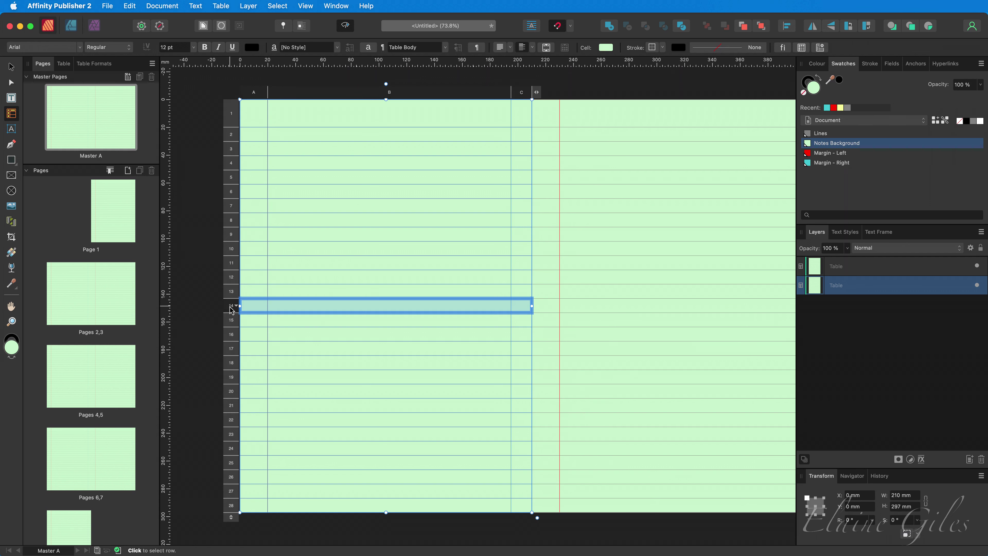
pyautogui.rightClick(230, 307)
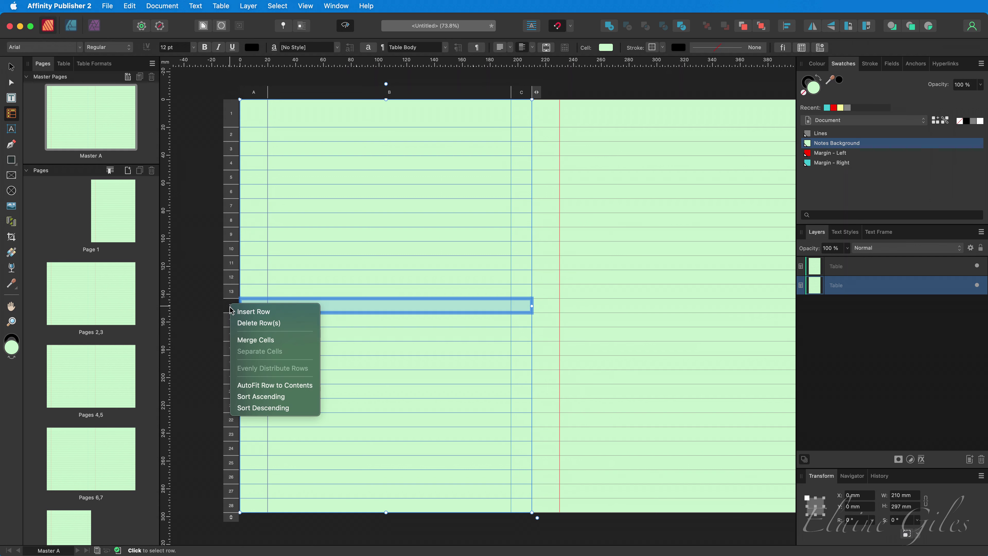
pyautogui.click(242, 312)
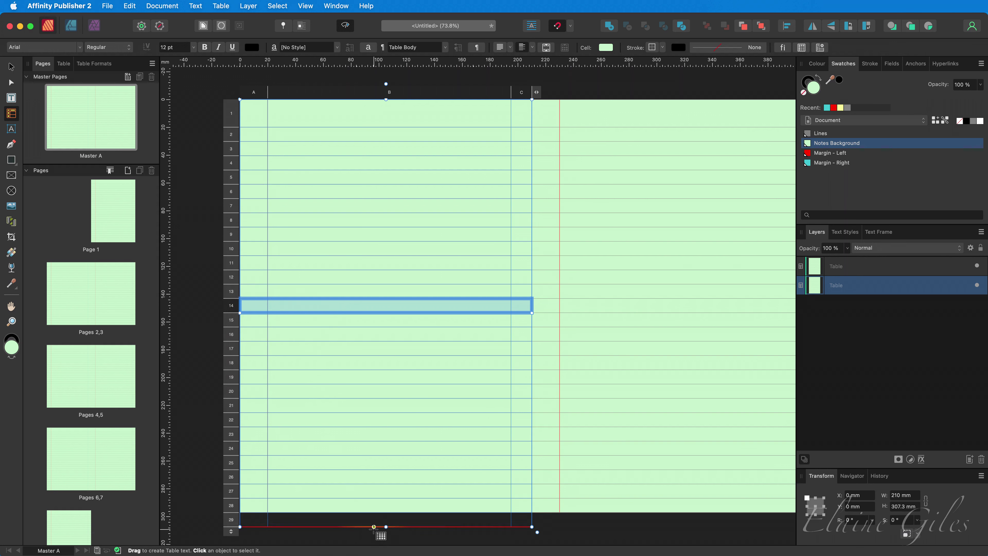
pyautogui.click(374, 527)
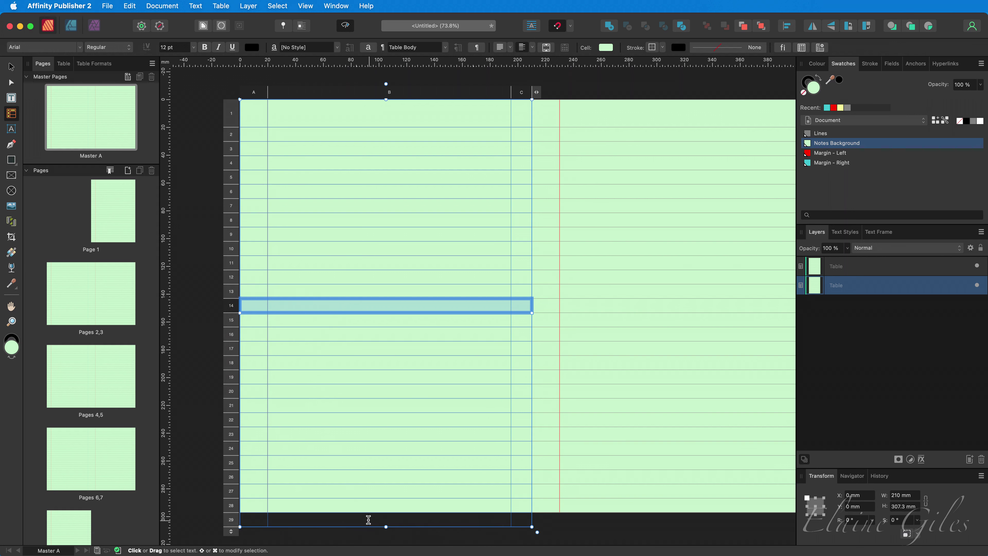
pyautogui.click(230, 305)
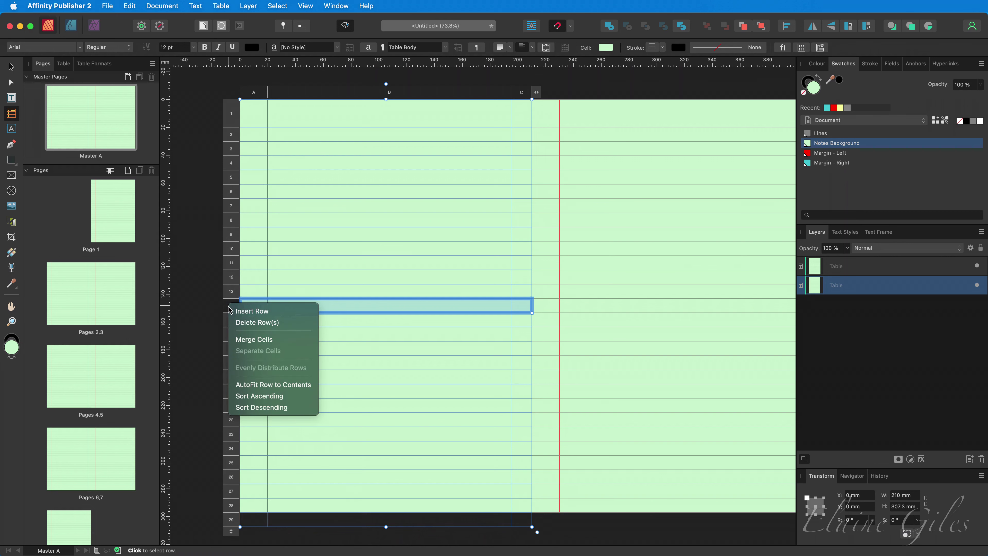
pyautogui.click(241, 312)
pyautogui.click(231, 307)
pyautogui.click(248, 313)
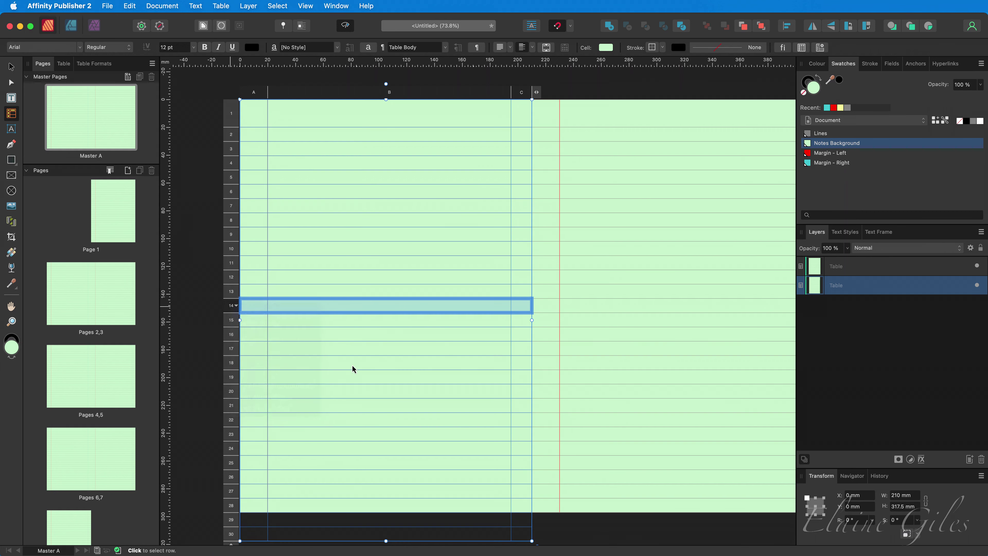
# - Drag the table's bottom edge back up to fit the 297 mm page height
pyautogui.scroll(-2, 352, 366)
pyautogui.scroll(-1, 352, 364)
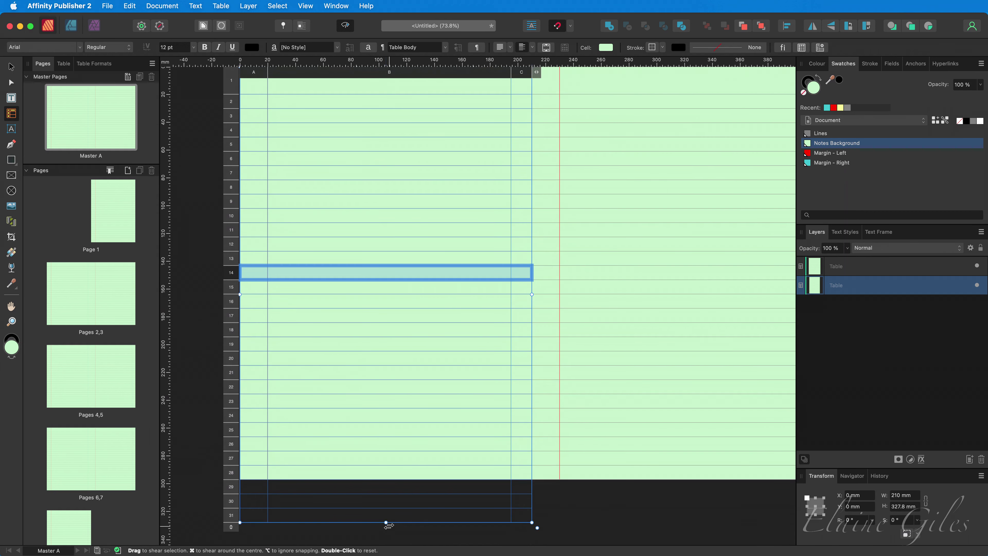
pyautogui.moveTo(386, 523); pyautogui.dragTo(388, 480)
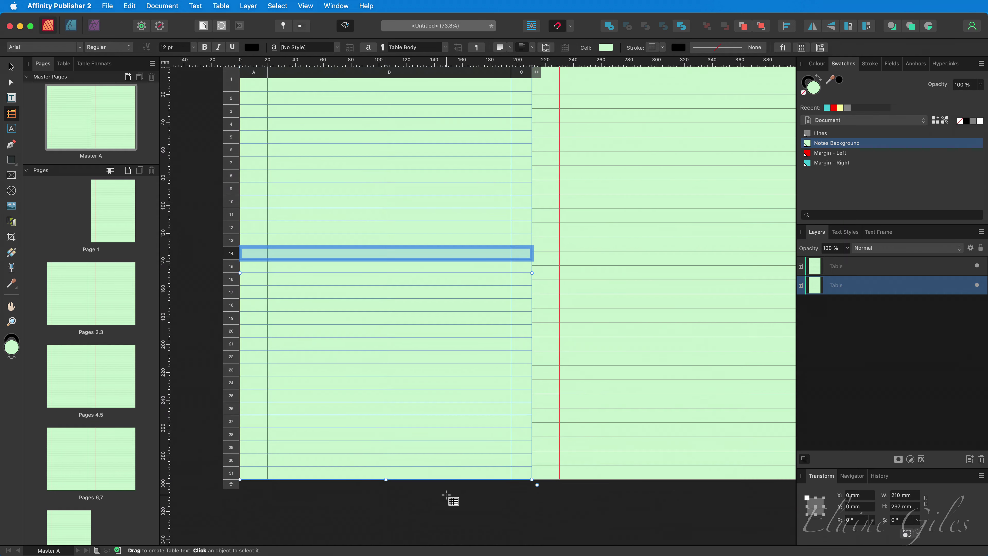
pyautogui.scroll(3, 446, 494)
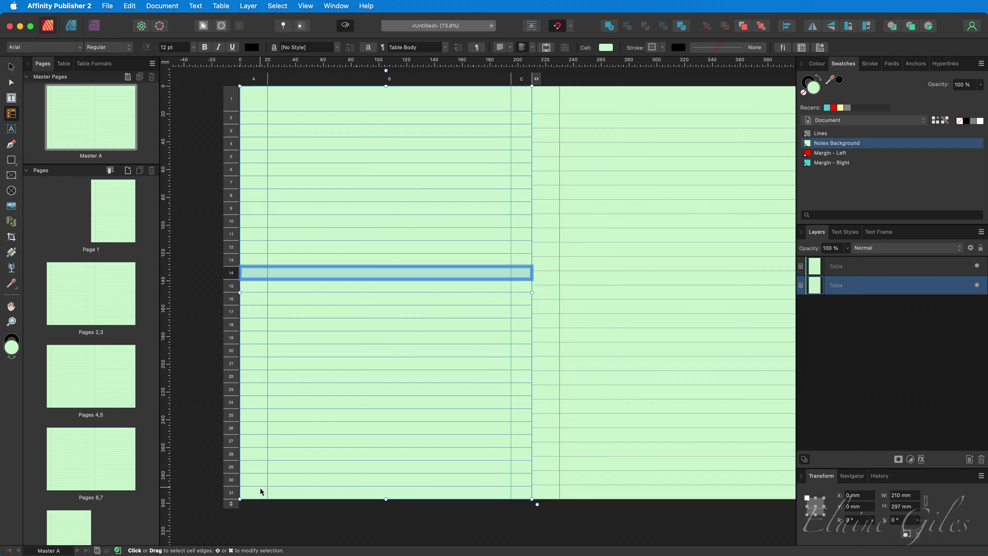
# - Change the left-page table's row count from 31 to 35 and refit its bottom to the page edge
pyautogui.click(232, 505)
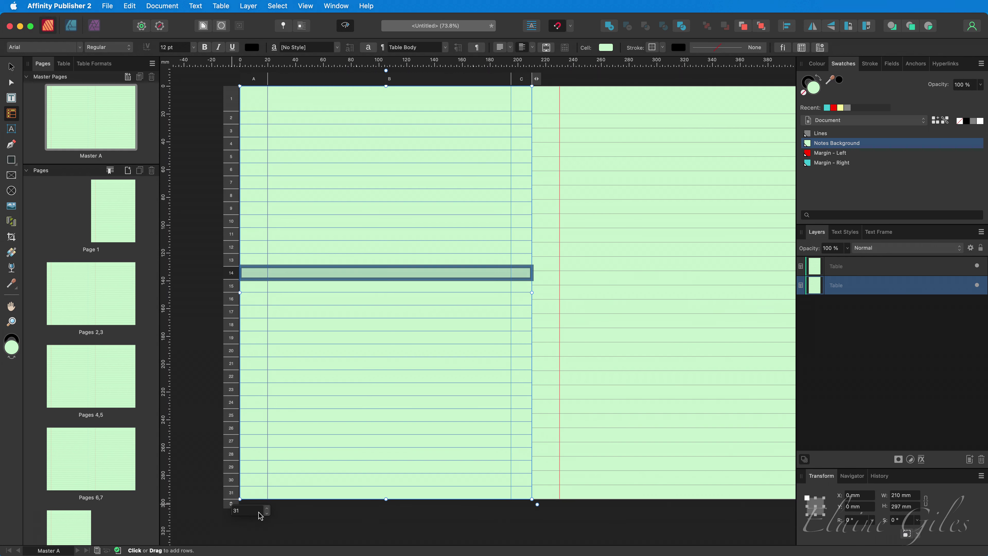
pyautogui.click(251, 510)
pyautogui.write('35')
pyautogui.press('Return')
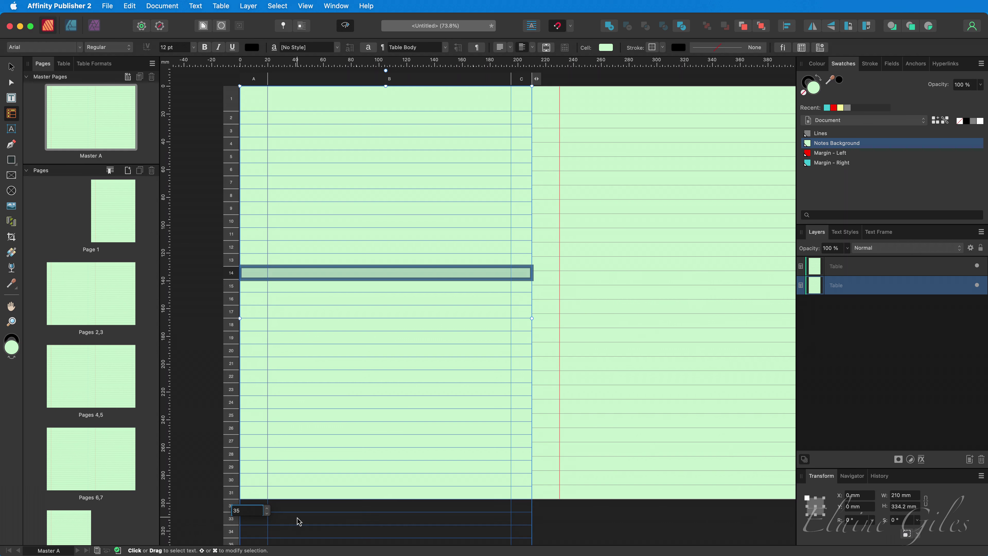
pyautogui.scroll(-2, 272, 518)
pyautogui.moveTo(387, 513); pyautogui.dragTo(387, 460)
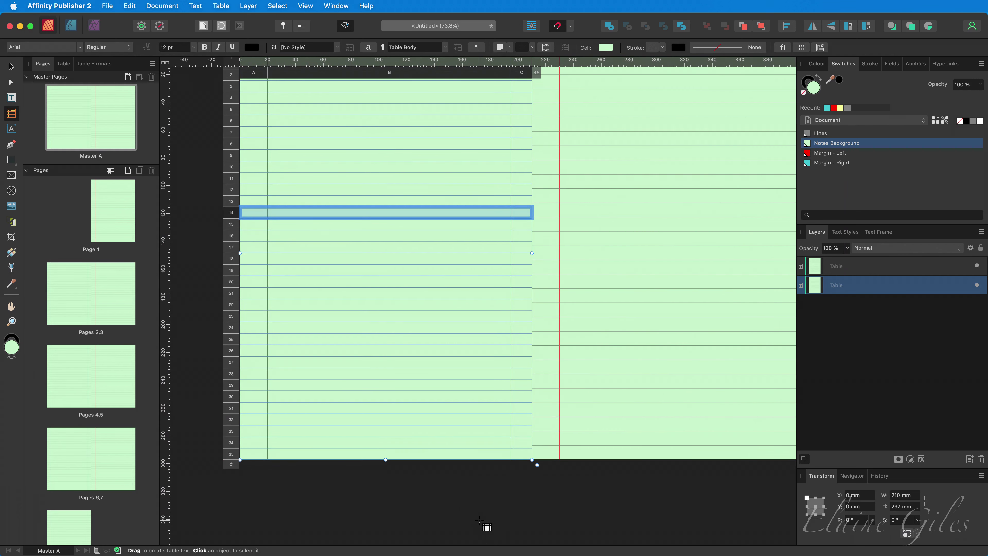
pyautogui.click(480, 518)
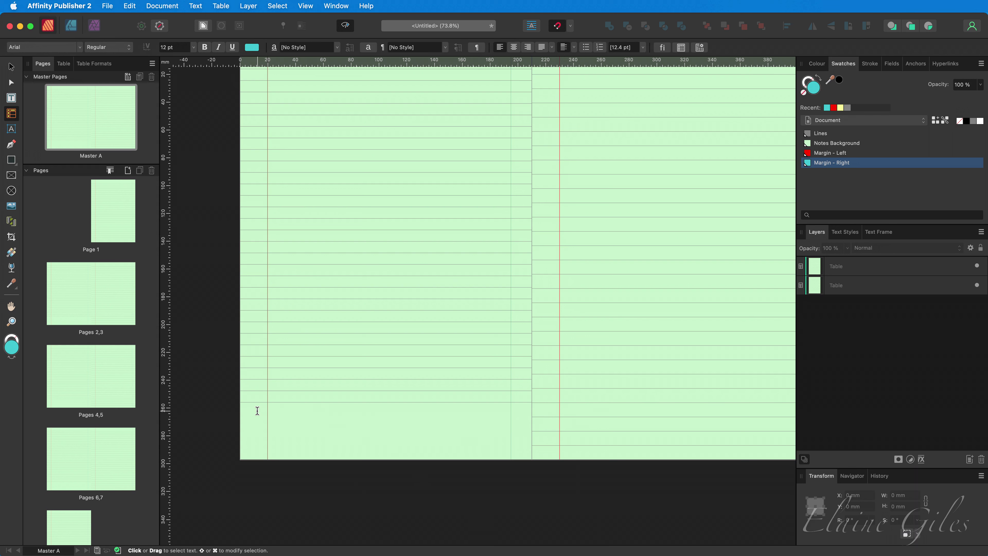
# - Give rows 31–35 inside borders coloured with the Lines swatch
pyautogui.click(258, 409)
pyautogui.moveTo(258, 409); pyautogui.dragTo(532, 453)
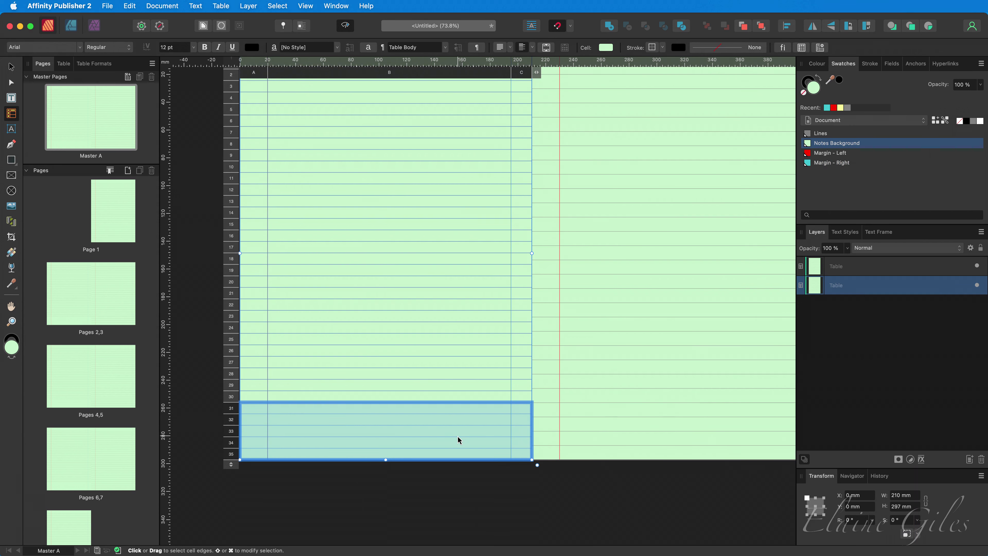
pyautogui.click(64, 64)
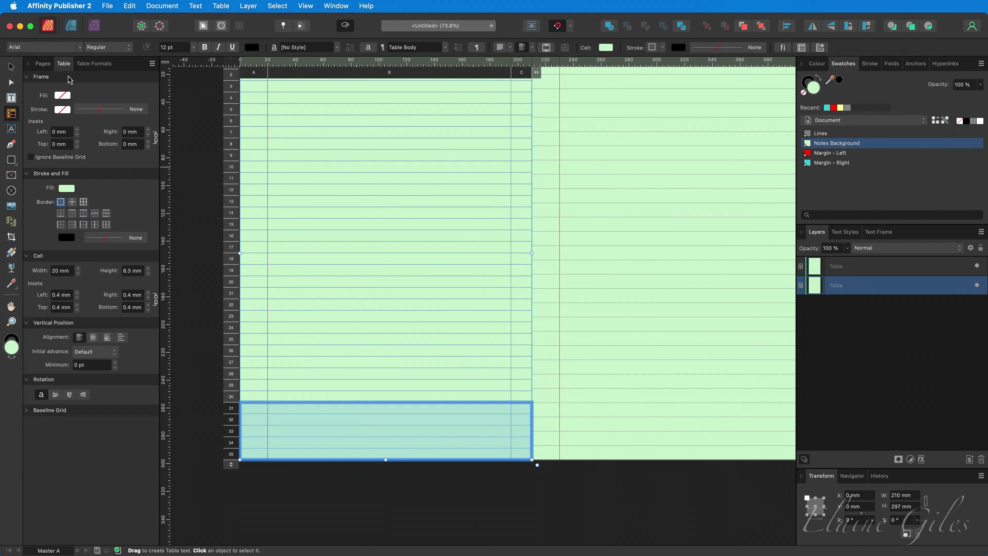
pyautogui.click(72, 203)
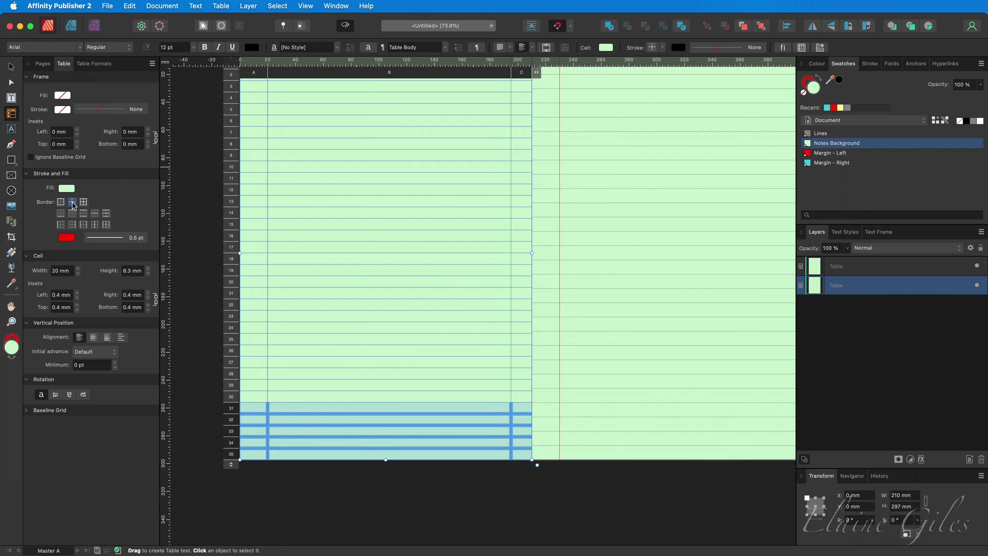
pyautogui.click(68, 238)
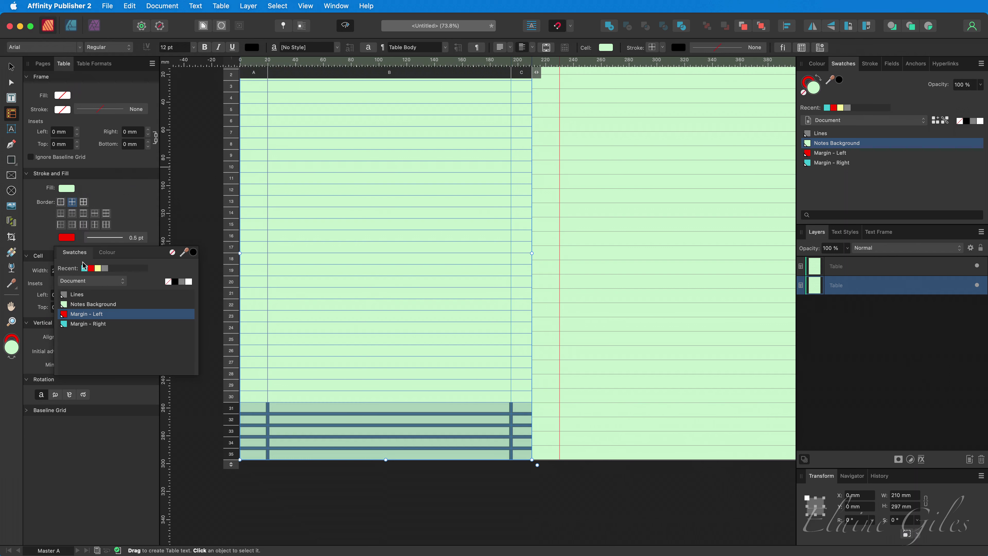
pyautogui.click(77, 296)
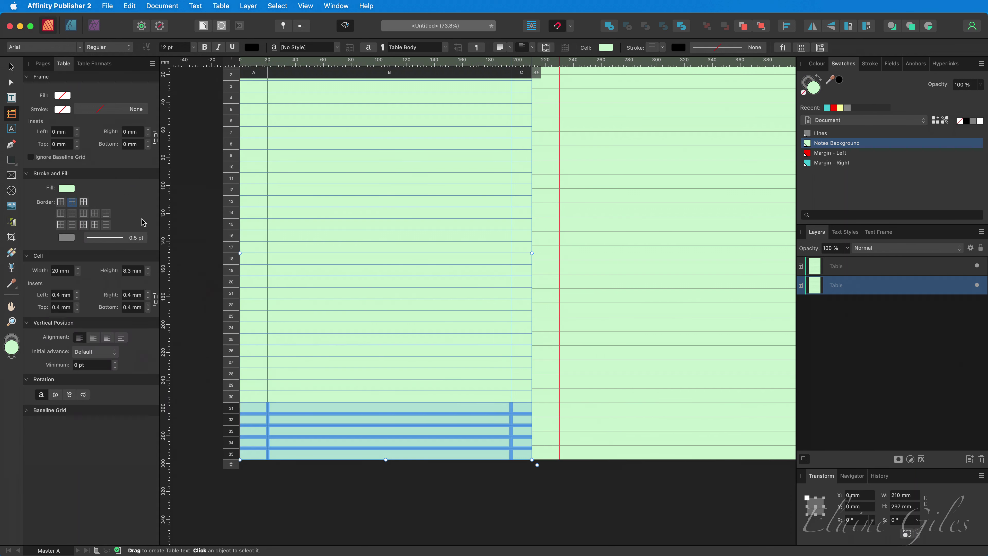
# - Set B31:B35's left border to Margin - Left and right border to Margin - Right
pyautogui.click(326, 408)
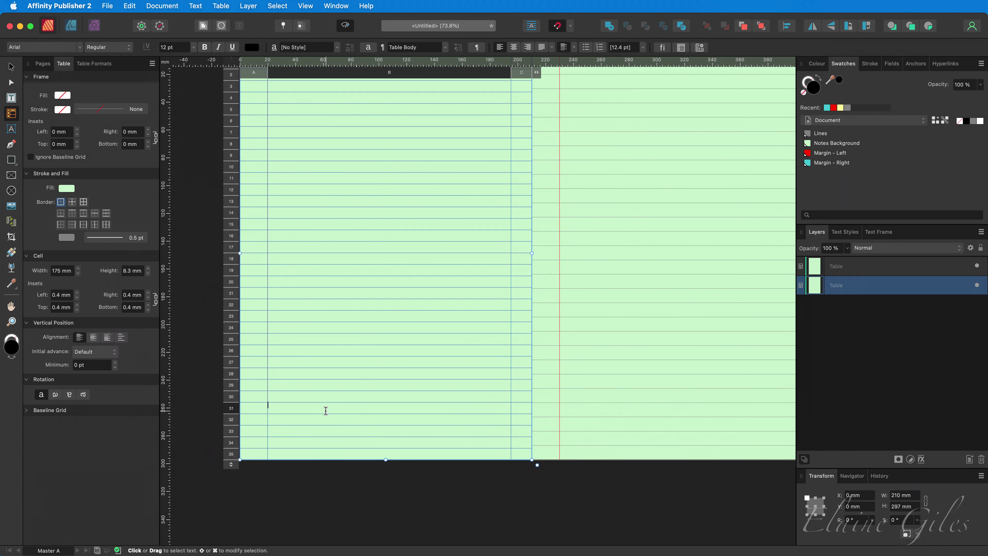
pyautogui.moveTo(328, 408); pyautogui.dragTo(327, 451)
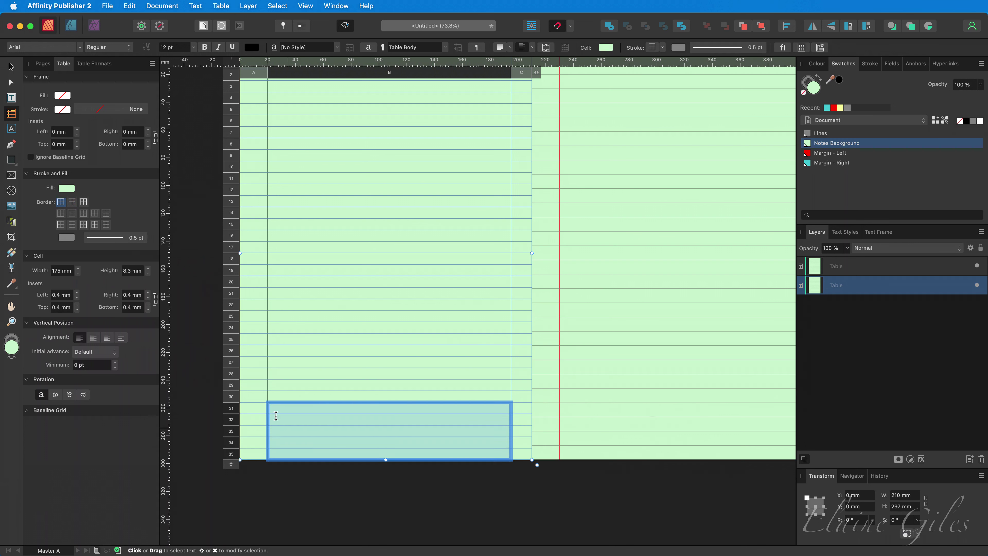
pyautogui.click(60, 225)
pyautogui.click(64, 237)
pyautogui.click(91, 311)
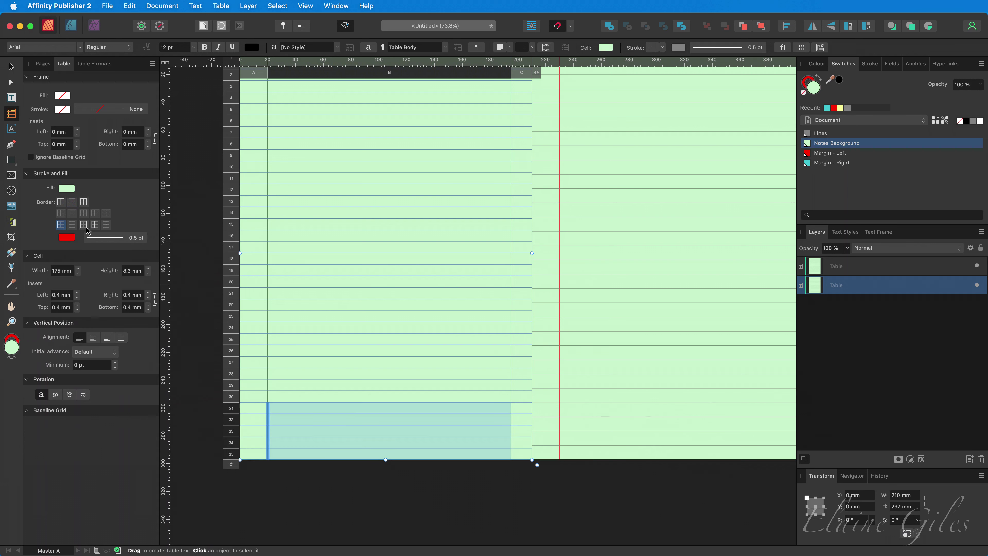
pyautogui.click(72, 226)
pyautogui.click(69, 239)
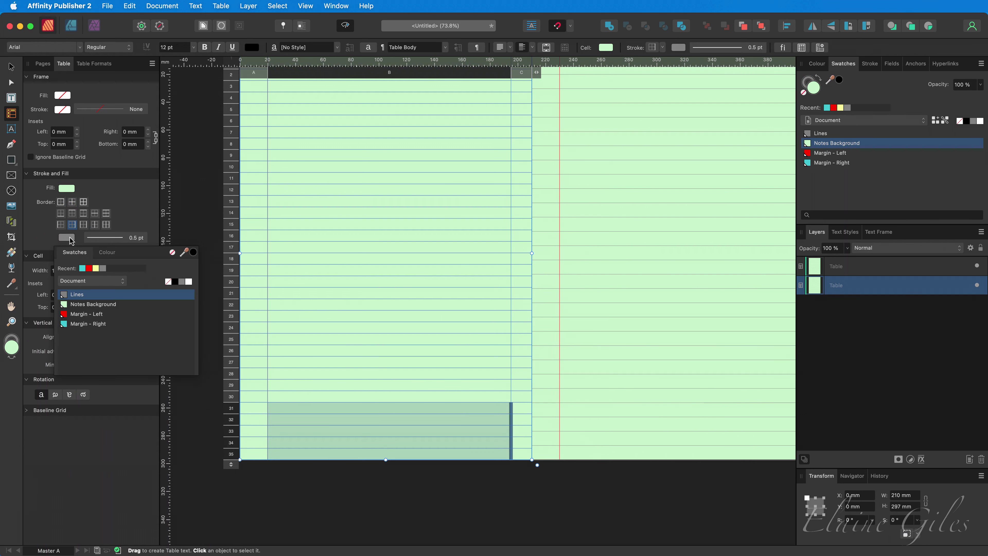
pyautogui.click(88, 323)
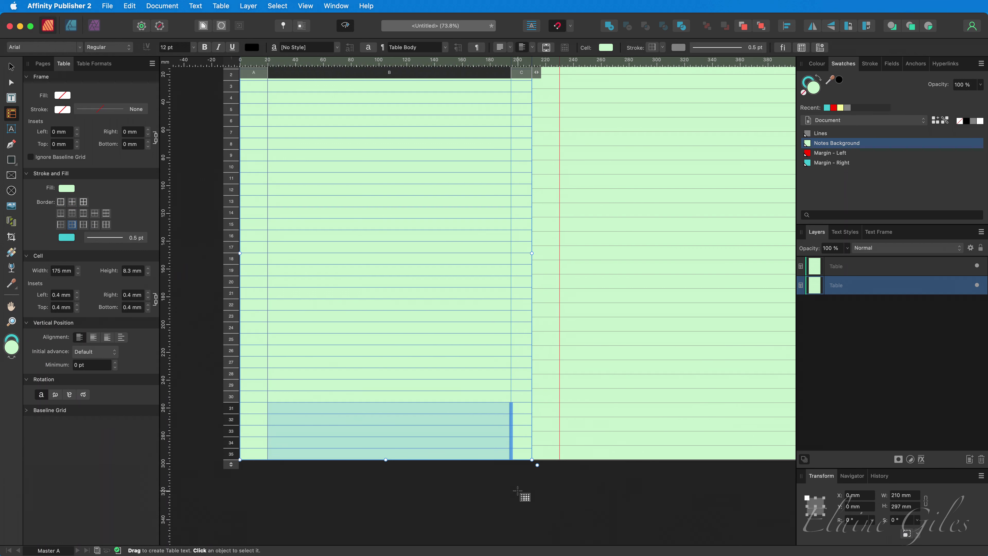
pyautogui.click(517, 492)
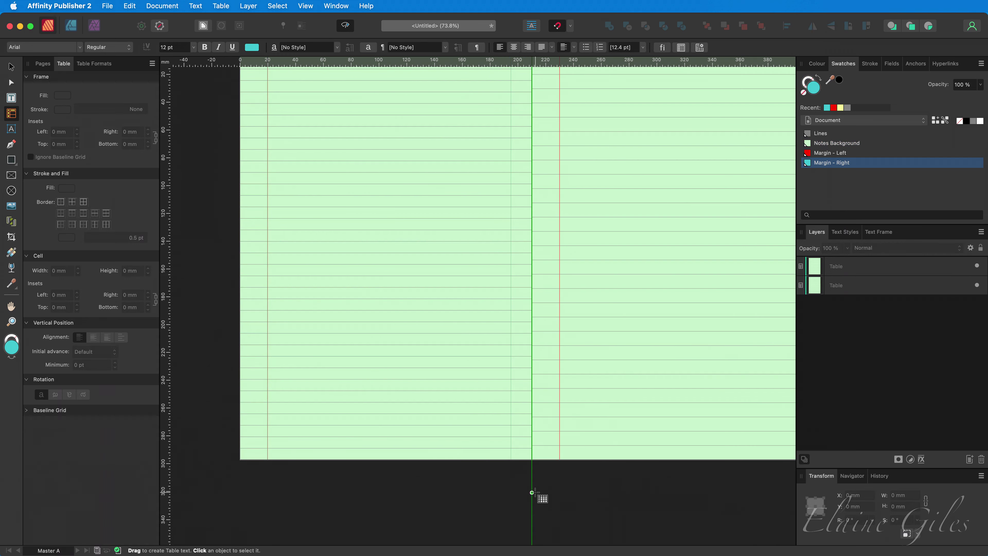